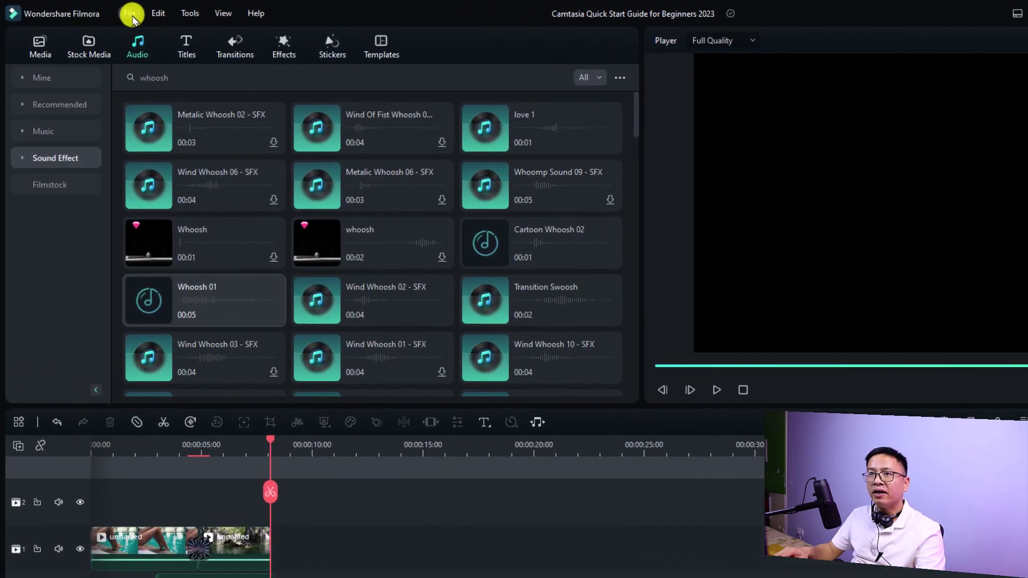
Start a new 1:1 (Instagram) project from the File menu, saving the current project first.
{"action": "left_click", "coordinate": [130, 16]}
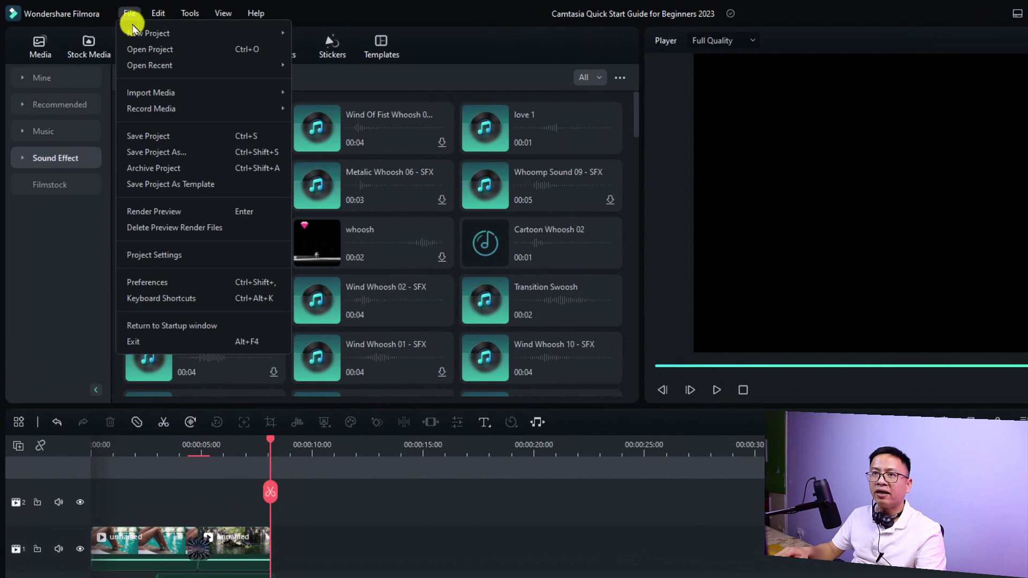
{"action": "mouse_move", "coordinate": [137, 35]}
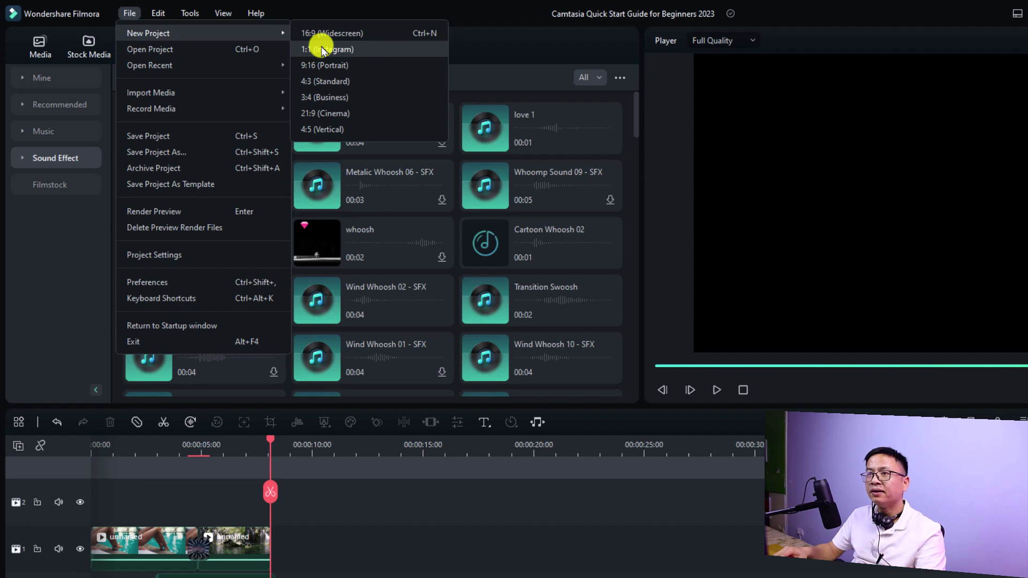
{"action": "left_click", "coordinate": [323, 49]}
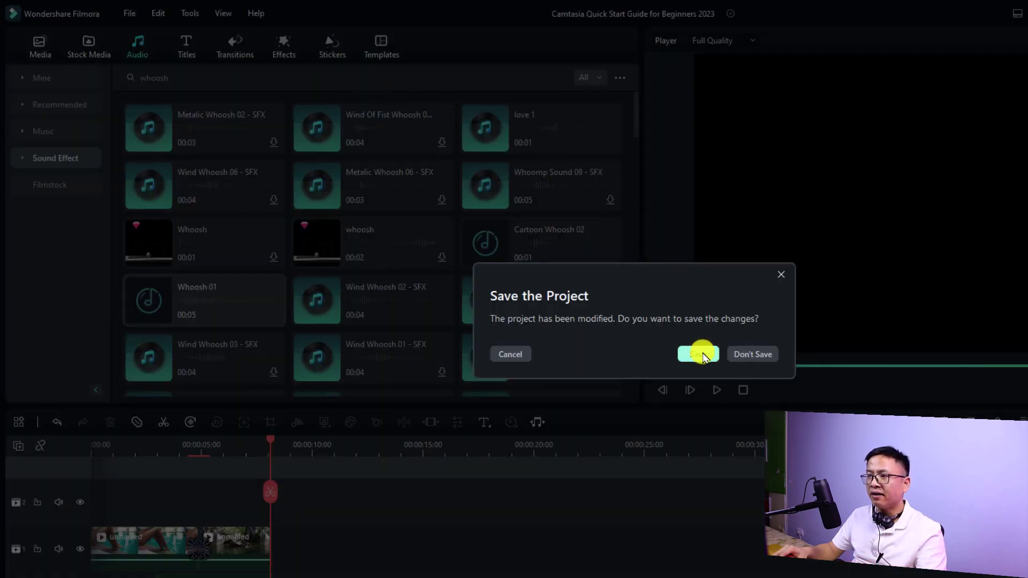
{"action": "left_click", "coordinate": [700, 355]}
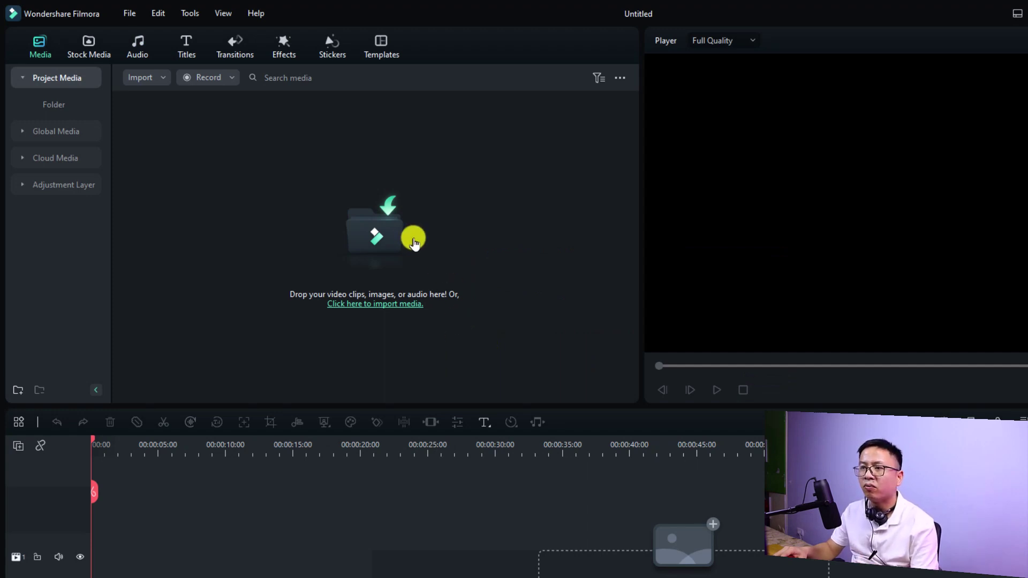
Import the 'Filmora 12 Changes You Must Know' video into Project Media.
{"action": "left_click", "coordinate": [373, 236]}
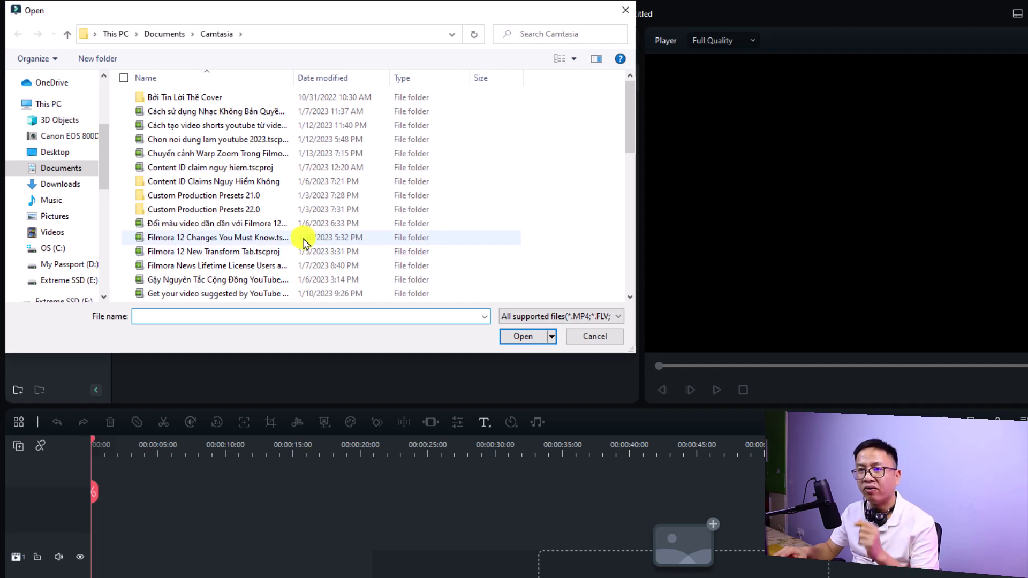
{"action": "scroll", "coordinate": [230, 241], "scroll_direction": "down", "scroll_amount": 7}
{"action": "scroll", "coordinate": [229, 244], "scroll_direction": "down", "scroll_amount": 1}
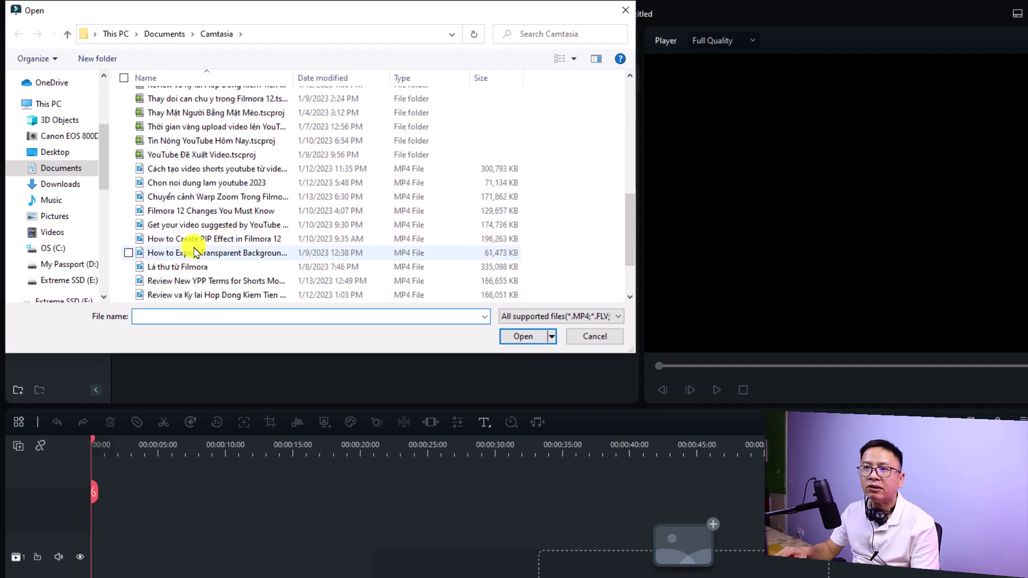
{"action": "left_click", "coordinate": [198, 214]}
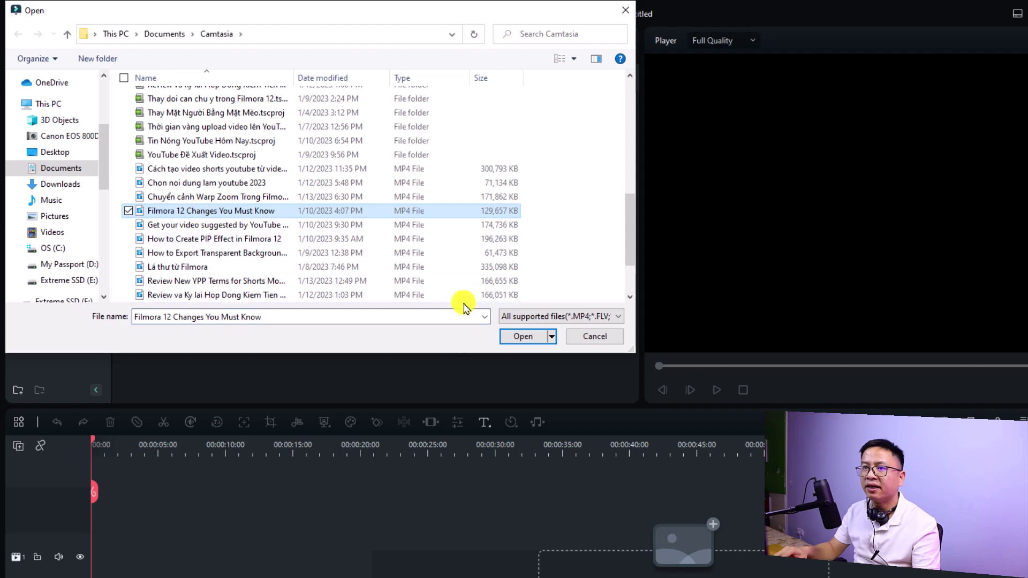
{"action": "left_click", "coordinate": [524, 337]}
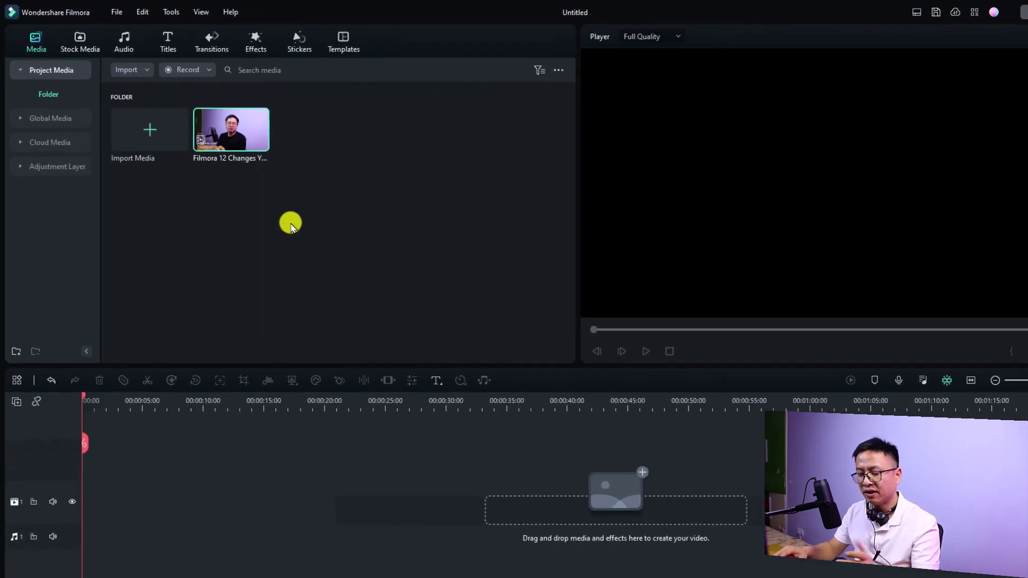
Preview the Filmora 12 clip in the player, skipping ahead to about 31 seconds.
{"action": "left_click", "coordinate": [205, 126]}
{"action": "left_click", "coordinate": [205, 126]}
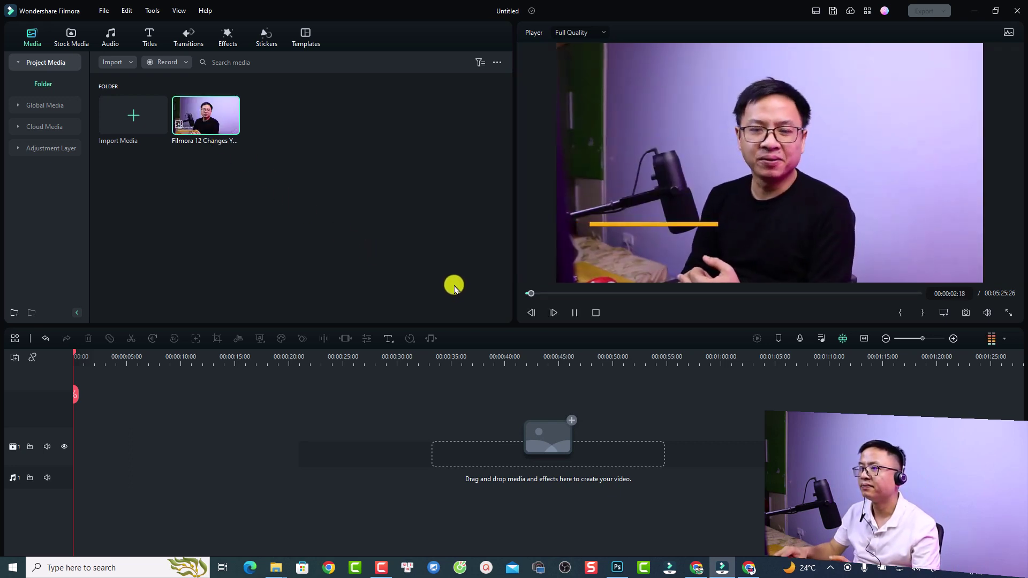
{"action": "left_click", "coordinate": [528, 292]}
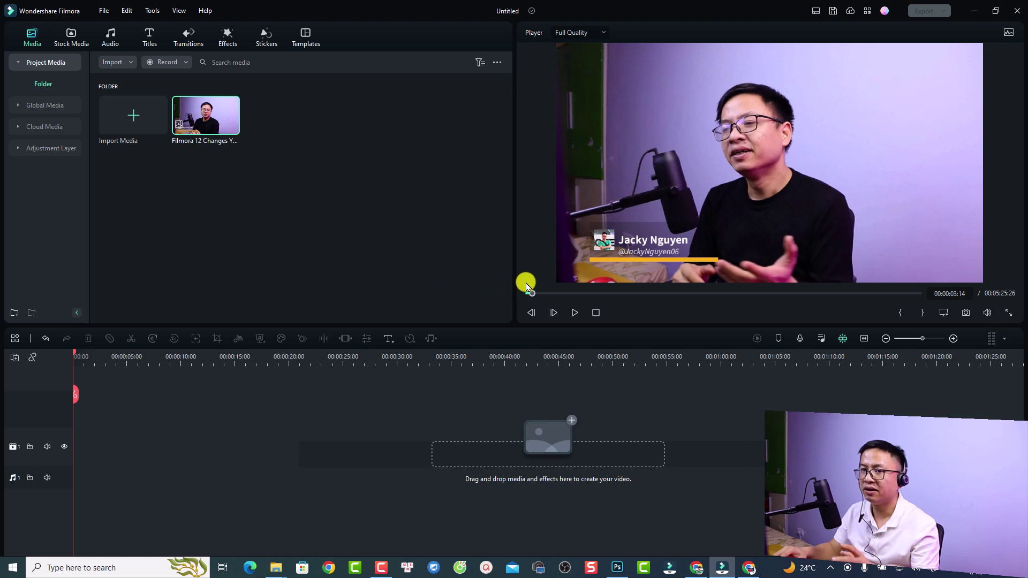
{"action": "left_click_drag", "start_coordinate": [533, 293], "coordinate": [585, 296]}
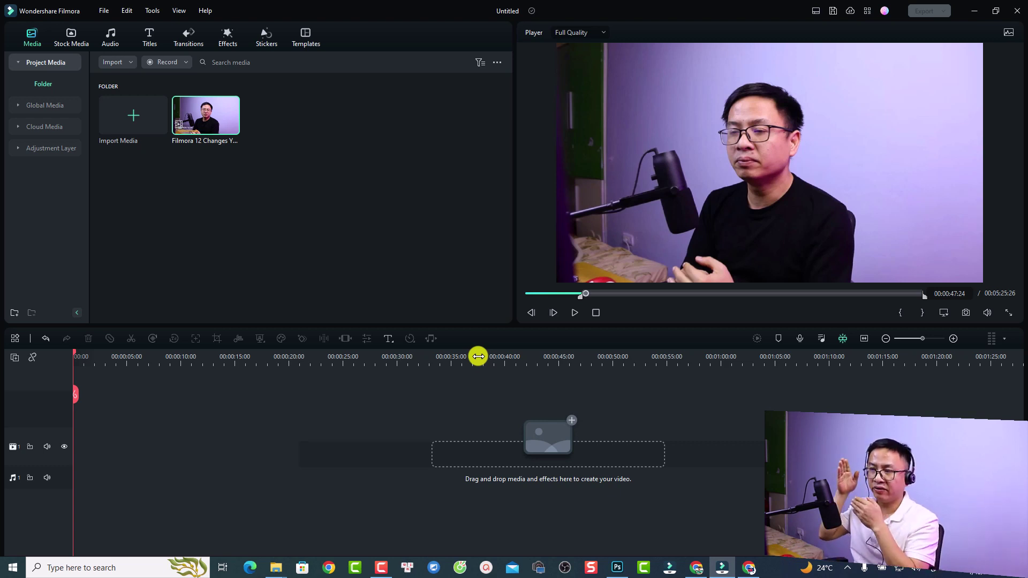
{"action": "key", "text": "space"}
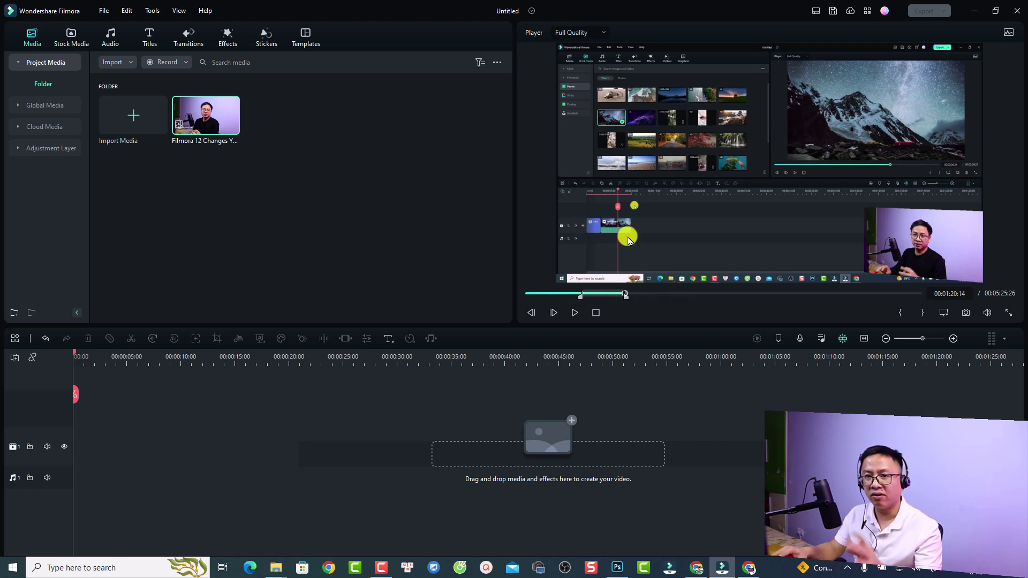
Drop the previewed clip onto video track 1, keeping 1080 x 1080 25fps project settings.
{"action": "left_click_drag", "start_coordinate": [659, 201], "coordinate": [69, 465]}
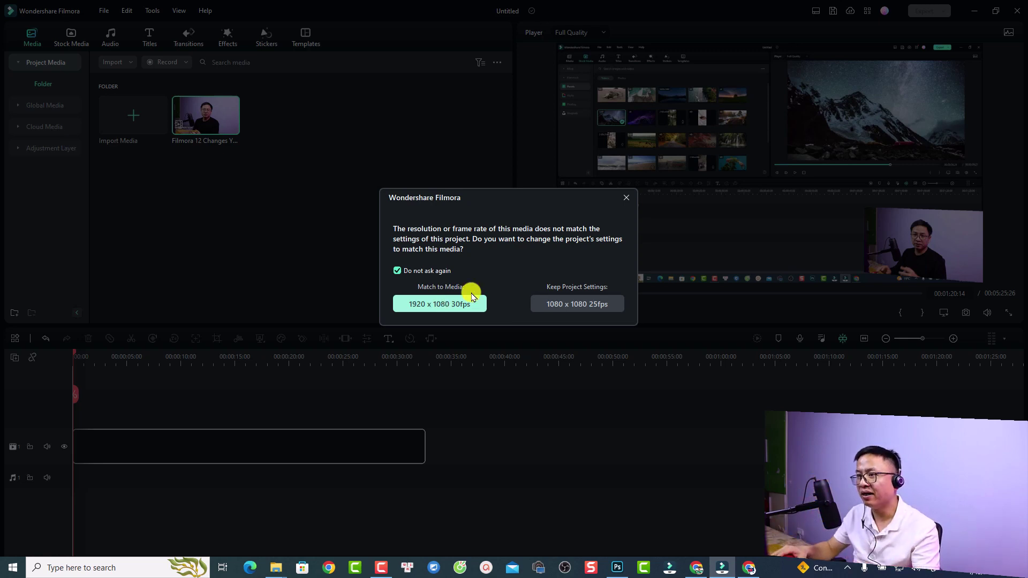
{"action": "left_click", "coordinate": [562, 304]}
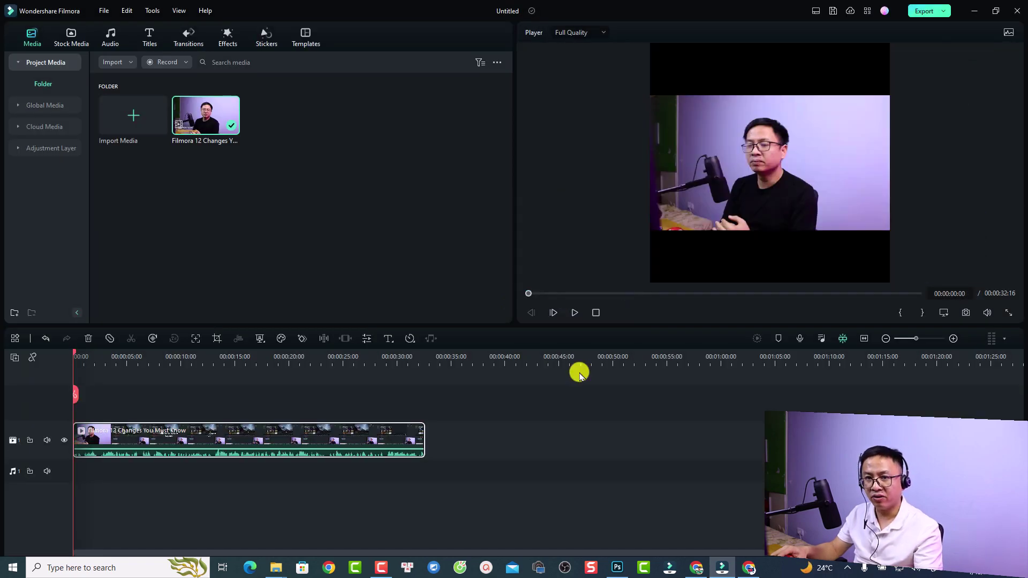
{"action": "key", "text": "space"}
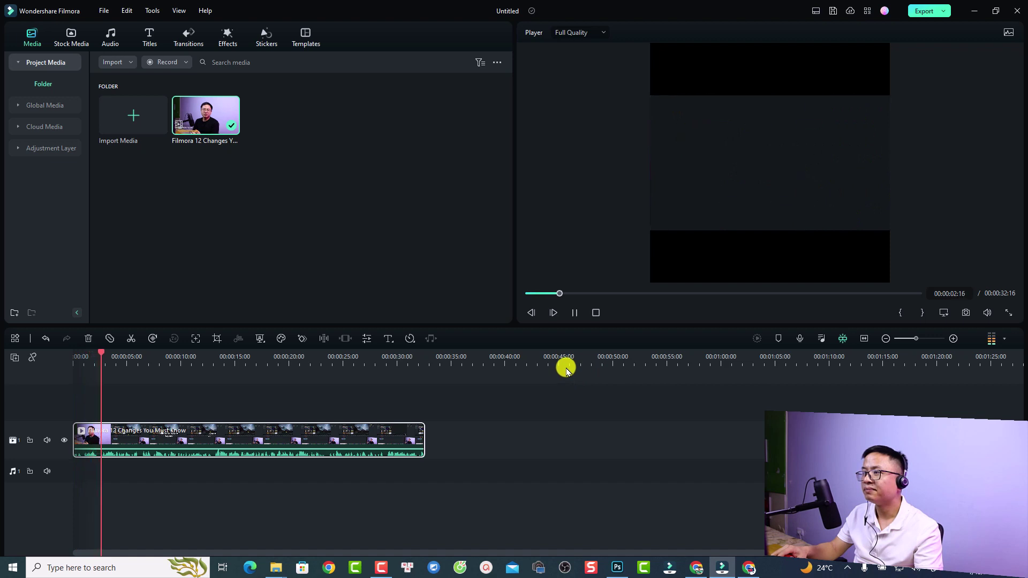
{"action": "key", "text": "space"}
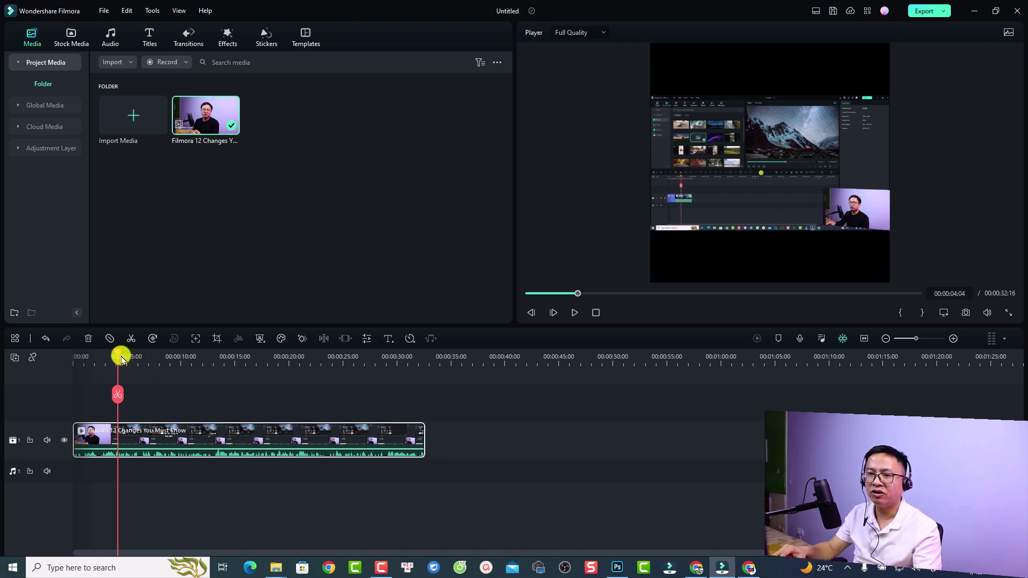
{"action": "left_click_drag", "start_coordinate": [118, 352], "coordinate": [64, 358]}
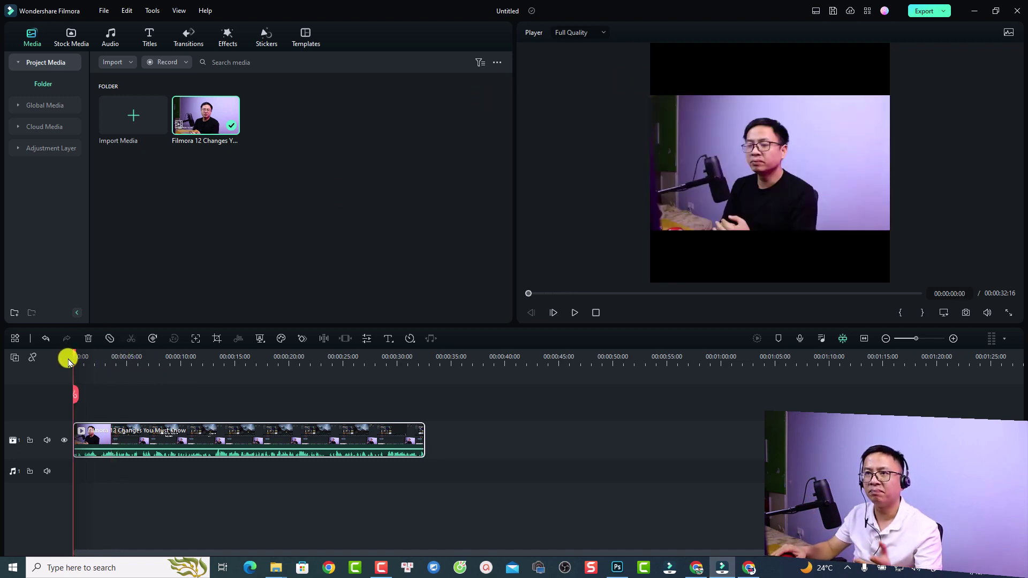
Add the Slant Blur background effect above the clip and stretch it across the whole video.
{"action": "left_click", "coordinate": [225, 38]}
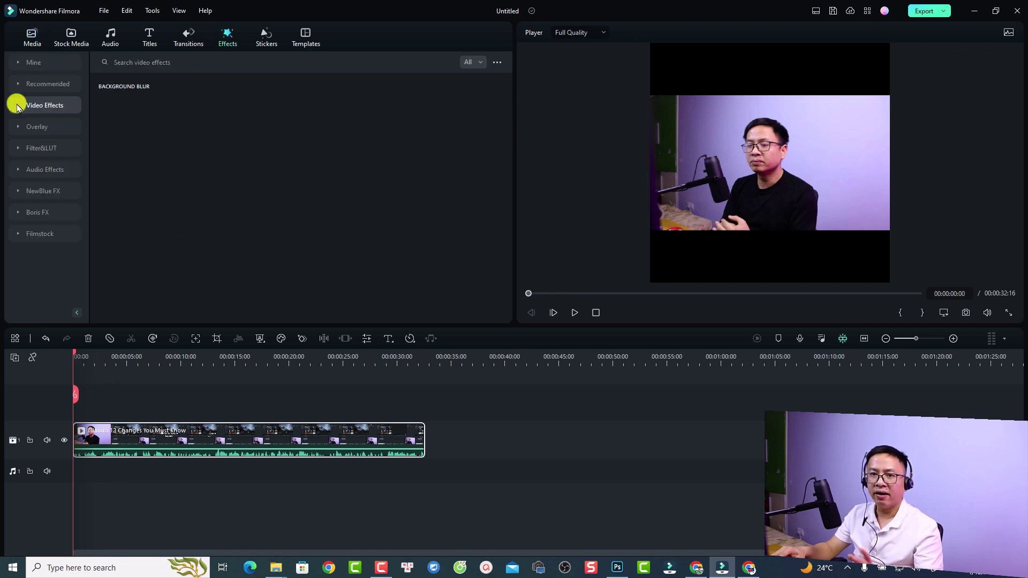
{"action": "left_click", "coordinate": [17, 106]}
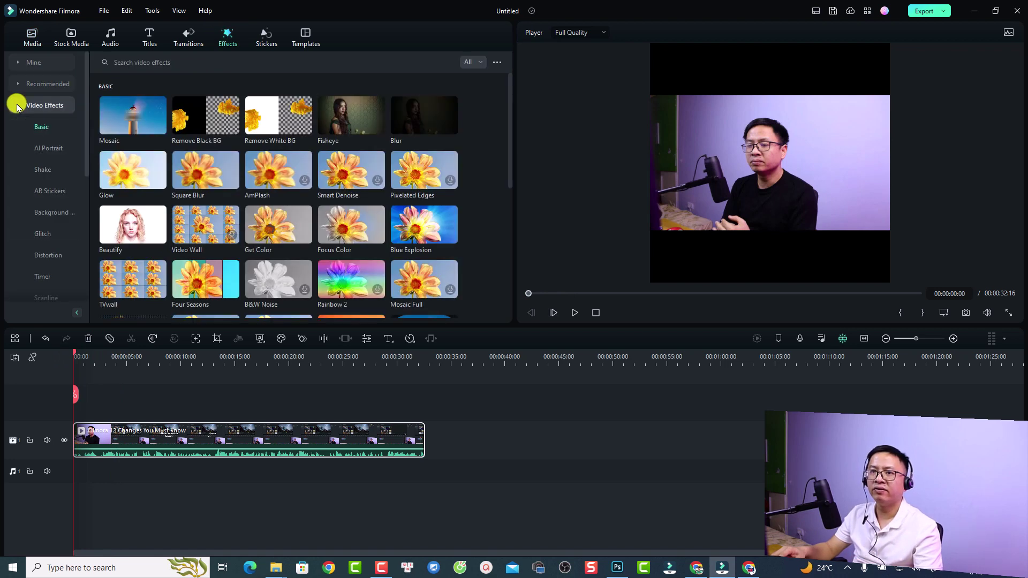
{"action": "left_click", "coordinate": [57, 216]}
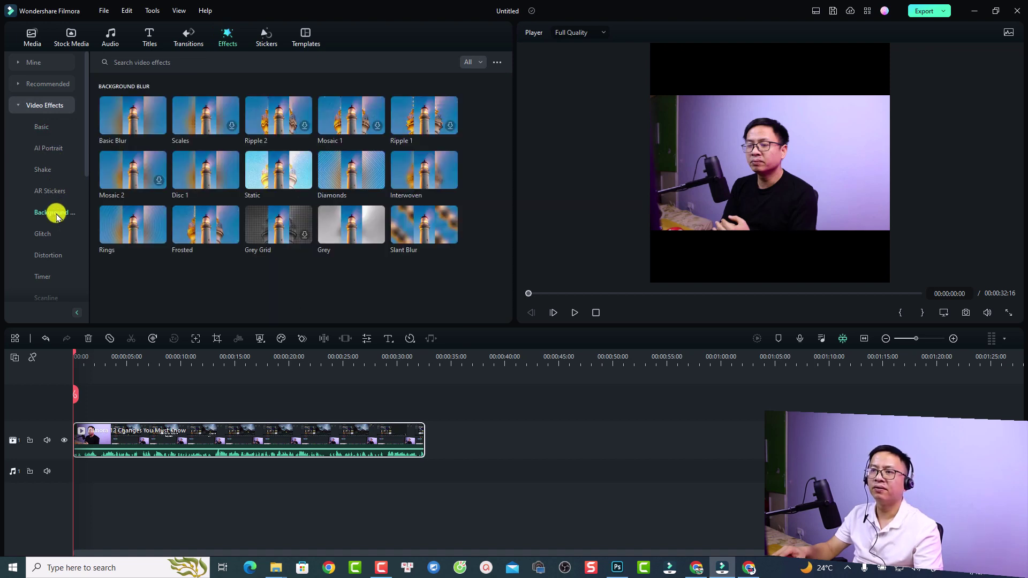
{"action": "mouse_move", "coordinate": [298, 175]}
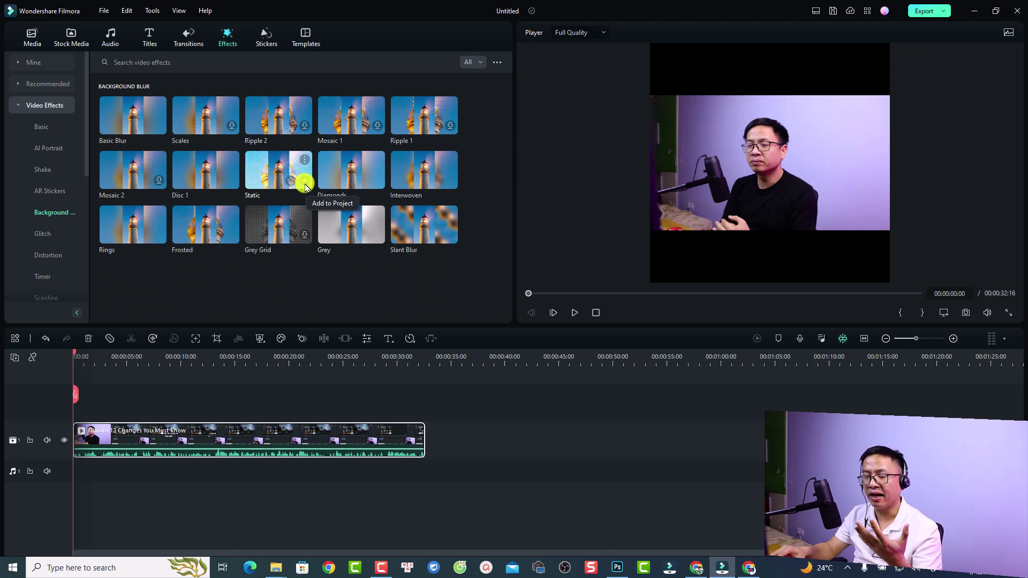
{"action": "mouse_move", "coordinate": [396, 225]}
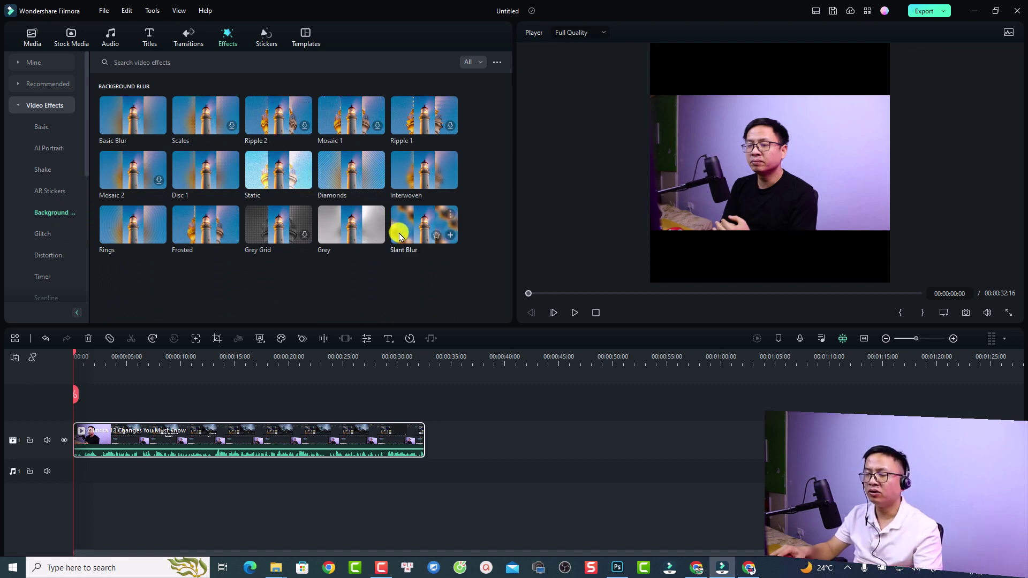
{"action": "left_click_drag", "start_coordinate": [399, 236], "coordinate": [77, 410]}
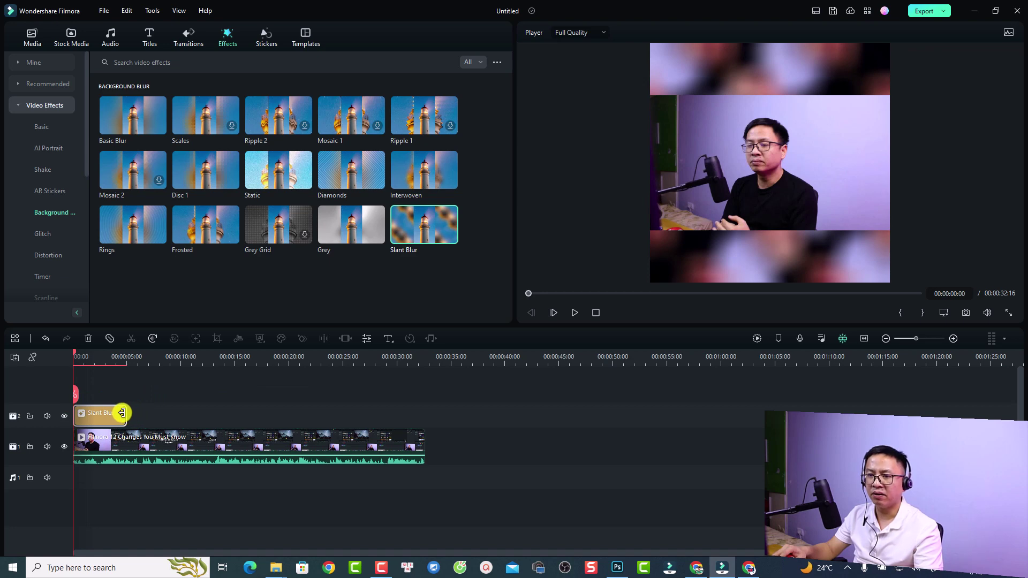
{"action": "left_click_drag", "start_coordinate": [122, 413], "coordinate": [125, 414]}
{"action": "left_click_drag", "start_coordinate": [201, 415], "coordinate": [422, 416]}
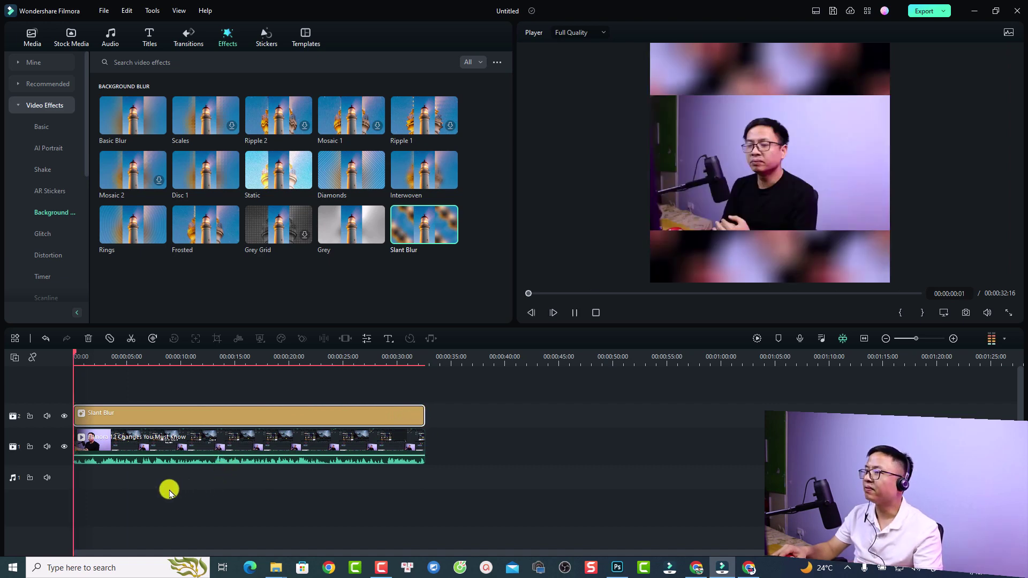
{"action": "key", "text": "space"}
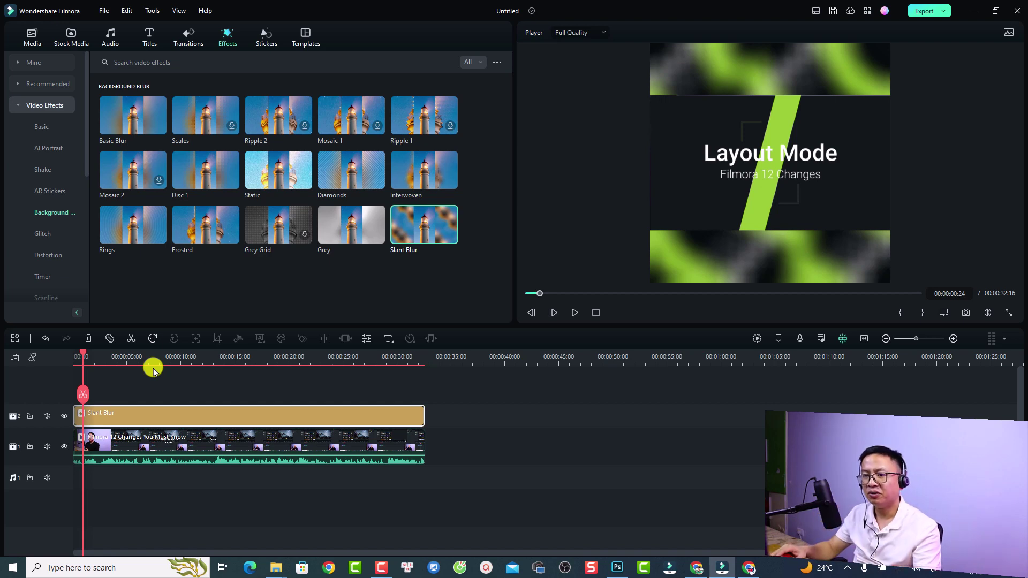
Place the custom TITLE SHORTS title on the track above Slant Blur.
{"action": "left_click", "coordinate": [148, 32]}
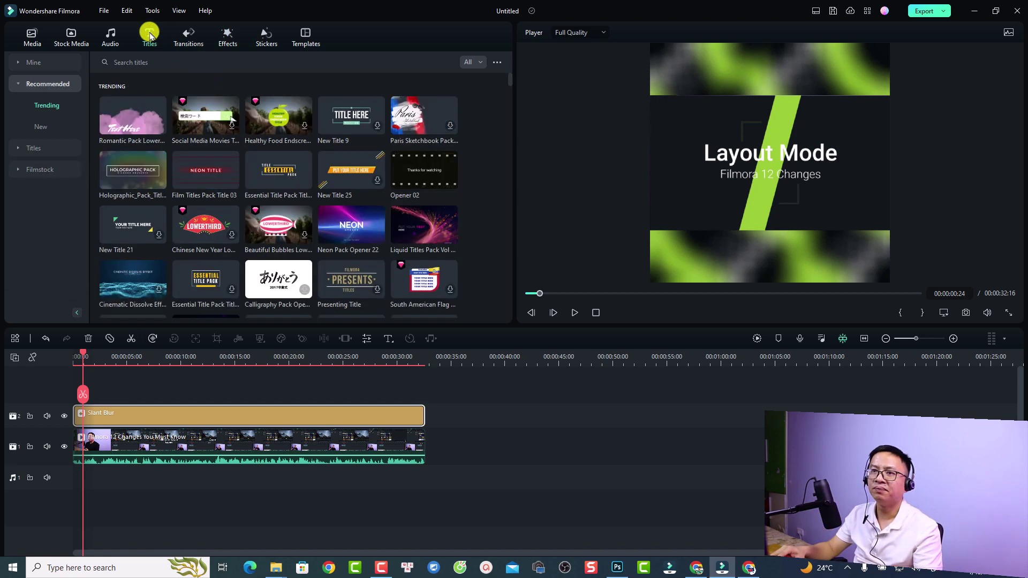
{"action": "left_click", "coordinate": [23, 147]}
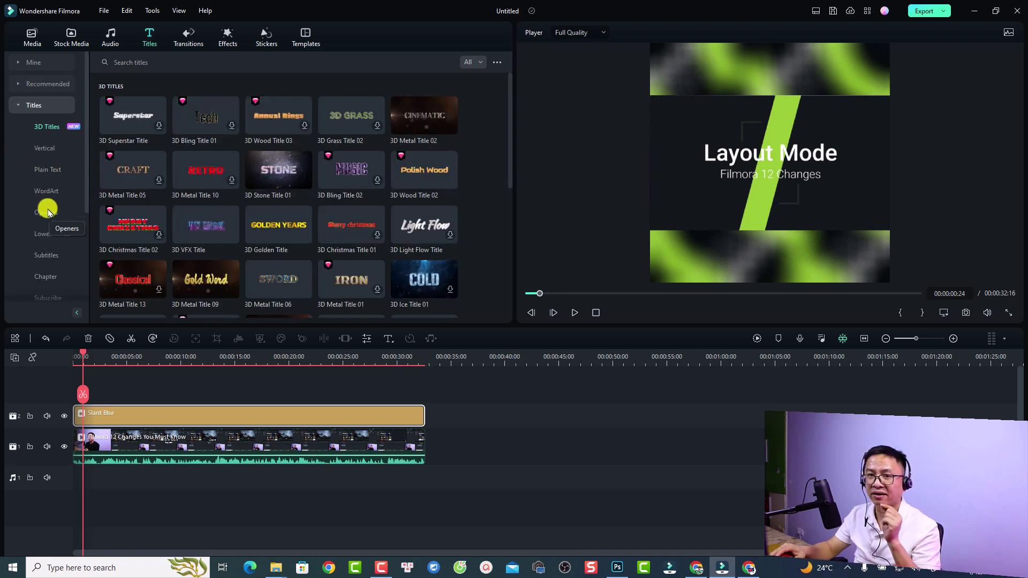
{"action": "left_click", "coordinate": [19, 64]}
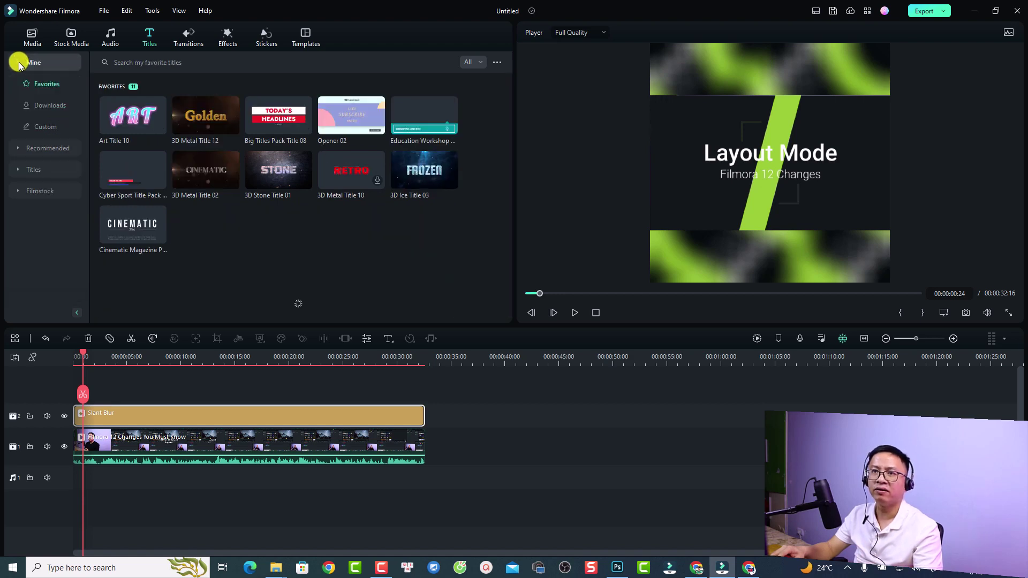
{"action": "left_click", "coordinate": [44, 127]}
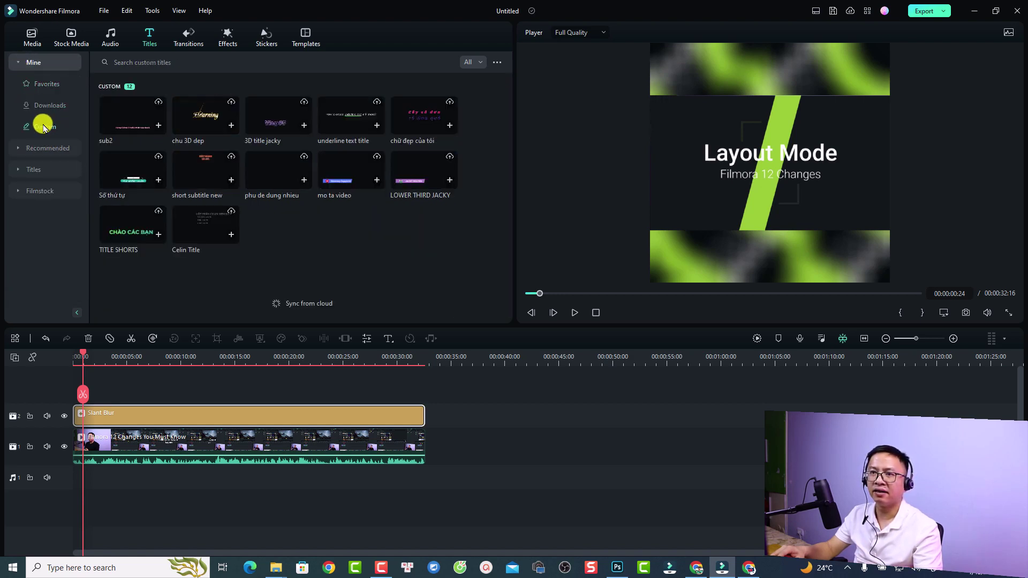
{"action": "left_click", "coordinate": [120, 235]}
{"action": "left_click_drag", "start_coordinate": [131, 229], "coordinate": [79, 391]}
Extend the title to the video's end and move its text to the top of the frame.
{"action": "left_click_drag", "start_coordinate": [126, 415], "coordinate": [423, 414]}
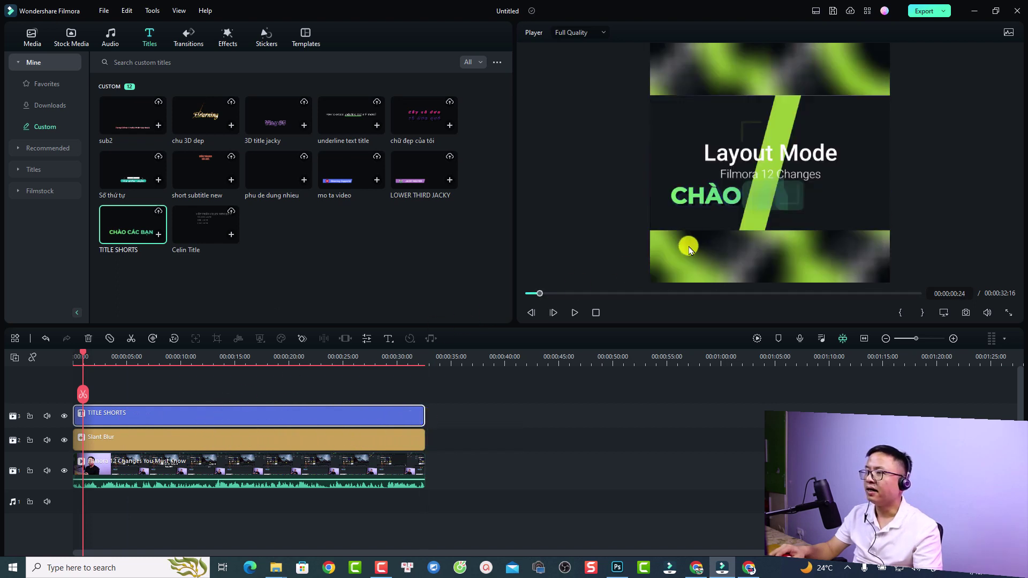
{"action": "key", "text": "space"}
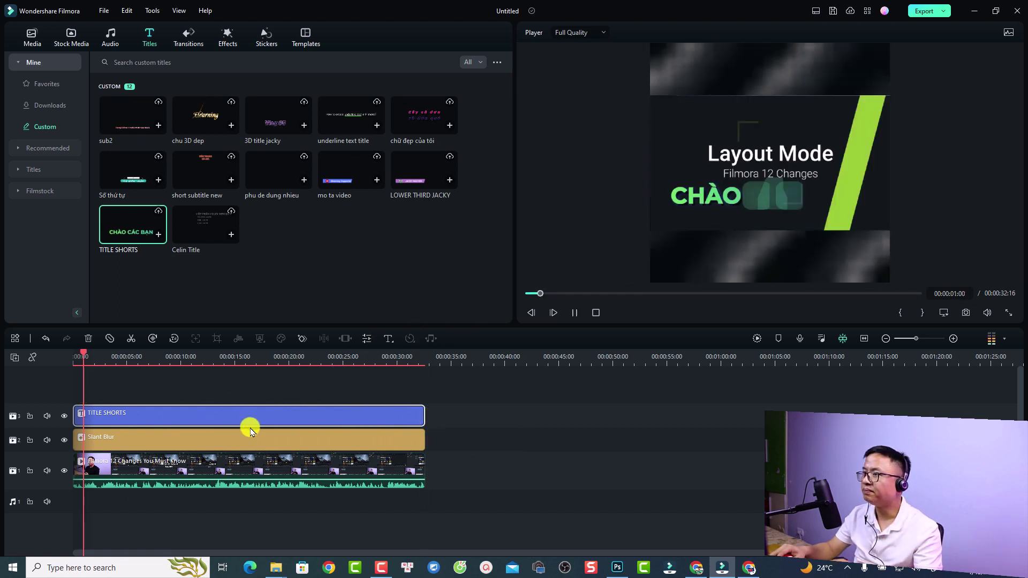
{"action": "key", "text": "space"}
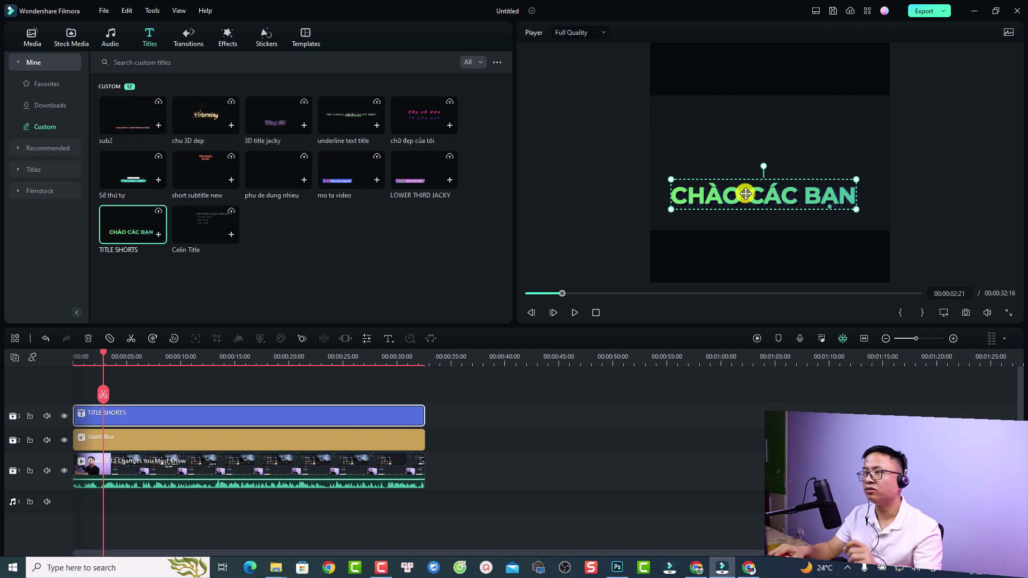
{"action": "left_click_drag", "start_coordinate": [746, 194], "coordinate": [746, 67]}
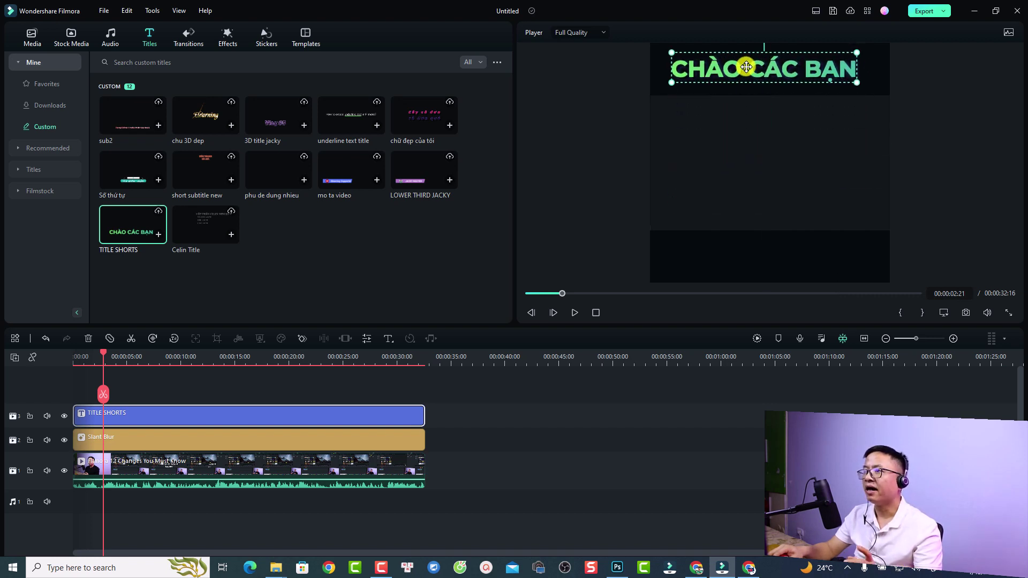
Change the top title's text to 'How to change Layouts'.
{"action": "double_click", "coordinate": [746, 66]}
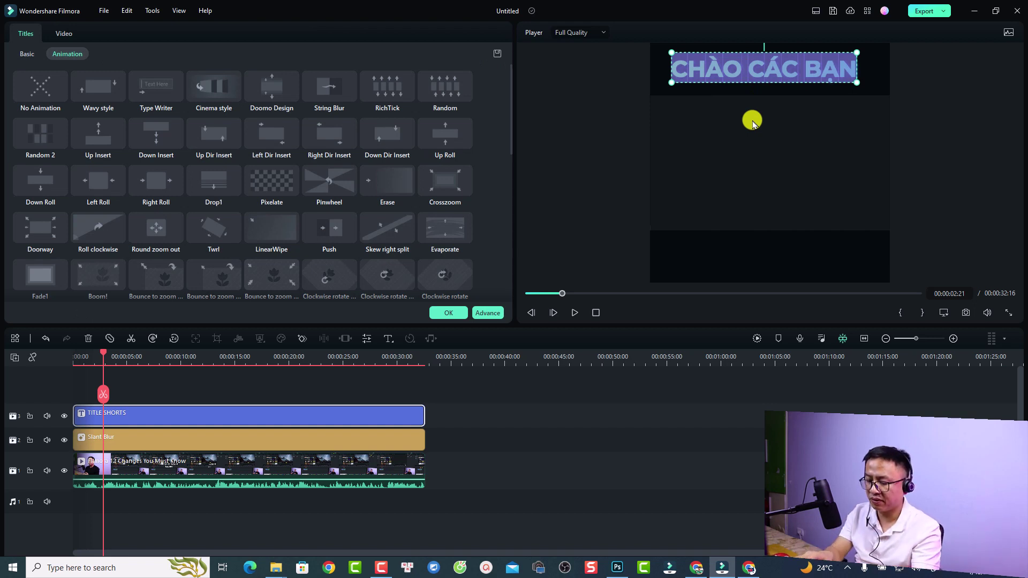
{"action": "type", "text": "How to c"}
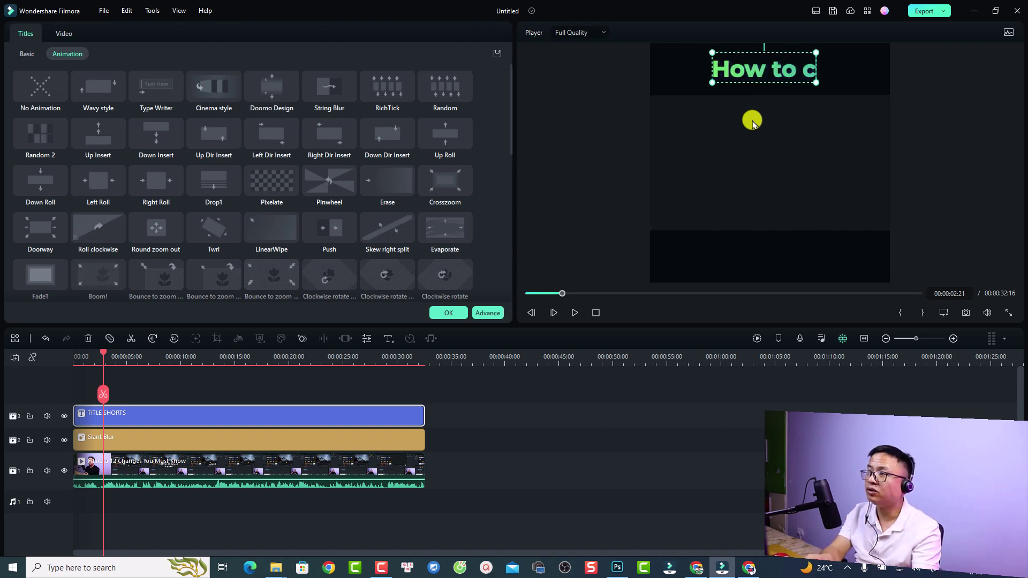
{"action": "type", "text": "hange"}
{"action": "type", "text": " Filmor"}
{"action": "key", "text": "BackSpace"}
{"action": "key", "text": "BackSpace"}
{"action": "key", "text": "BackSpace"}
{"action": "key", "text": "BackSpace"}
{"action": "key", "text": "BackSpace"}
{"action": "key", "text": "BackSpace"}
{"action": "type", "text": "Layout"}
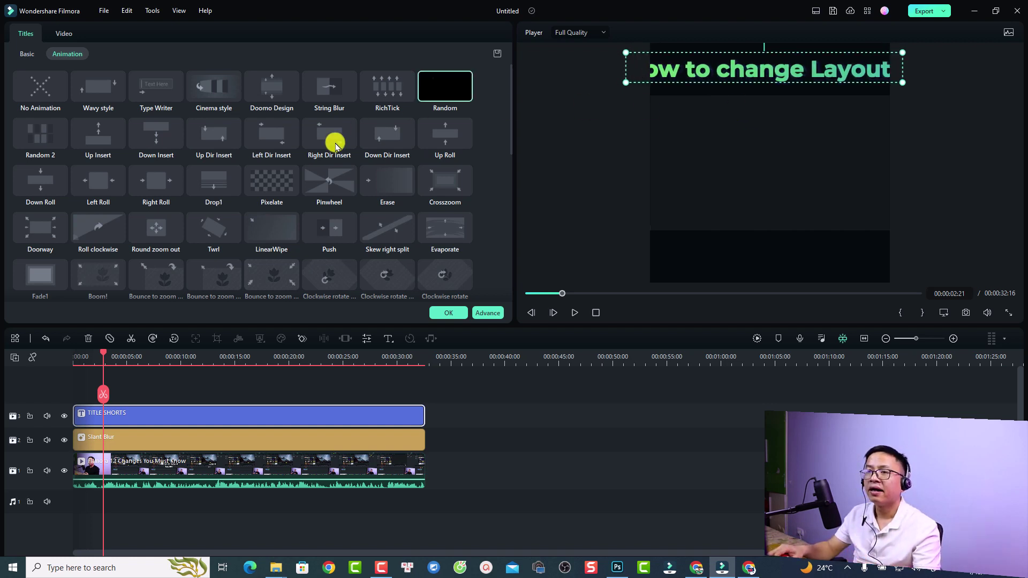
Set the title's font size to 60 and its colour to yellow, then confirm.
{"action": "left_click", "coordinate": [26, 53]}
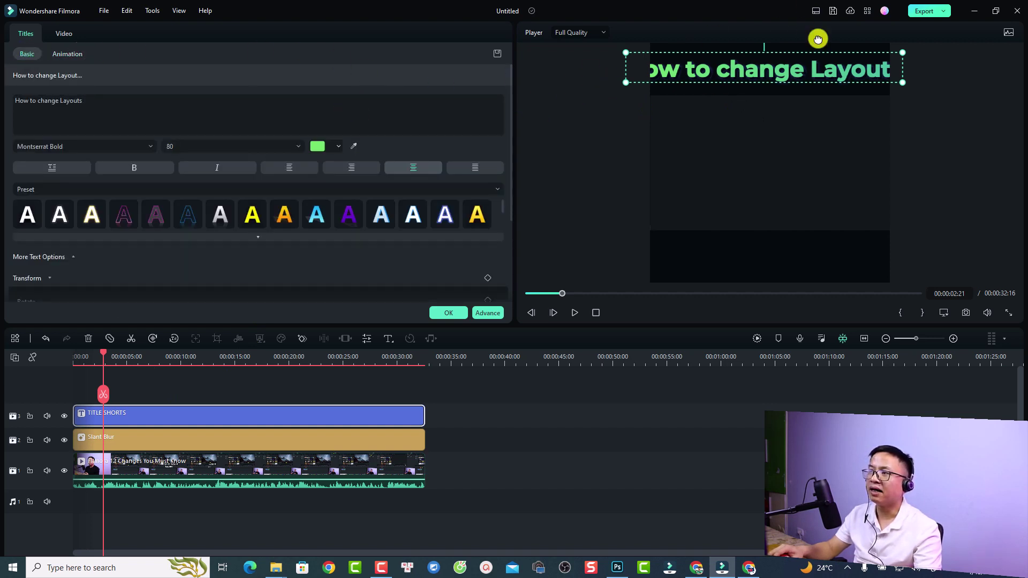
{"action": "left_click", "coordinate": [187, 149]}
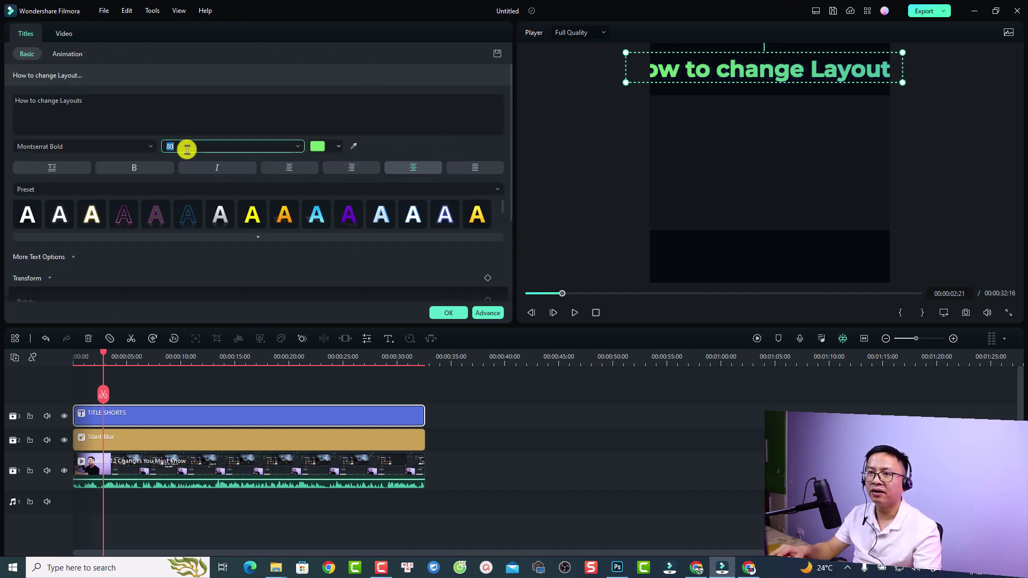
{"action": "type", "text": "70"}
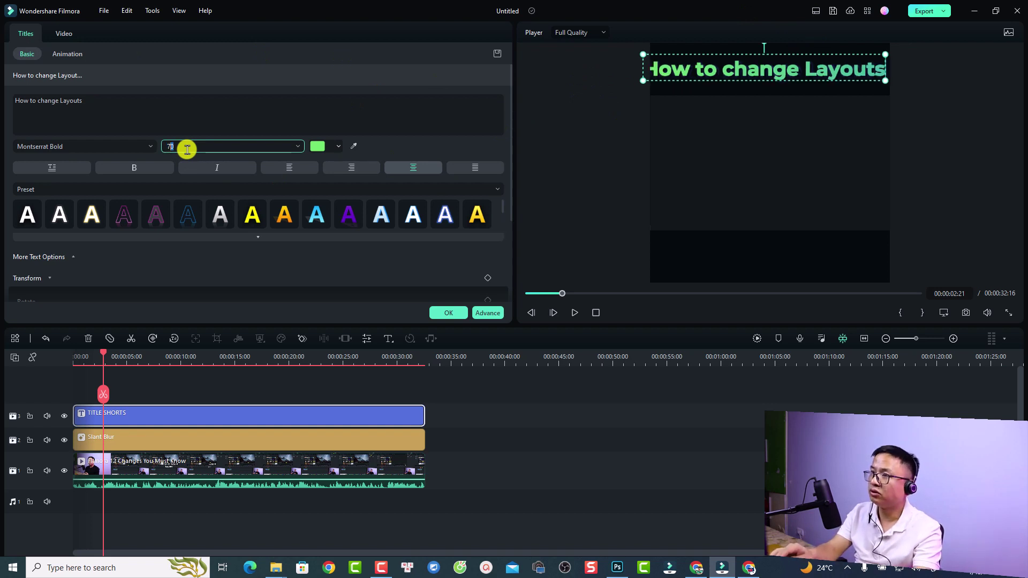
{"action": "key", "text": "BackSpace"}
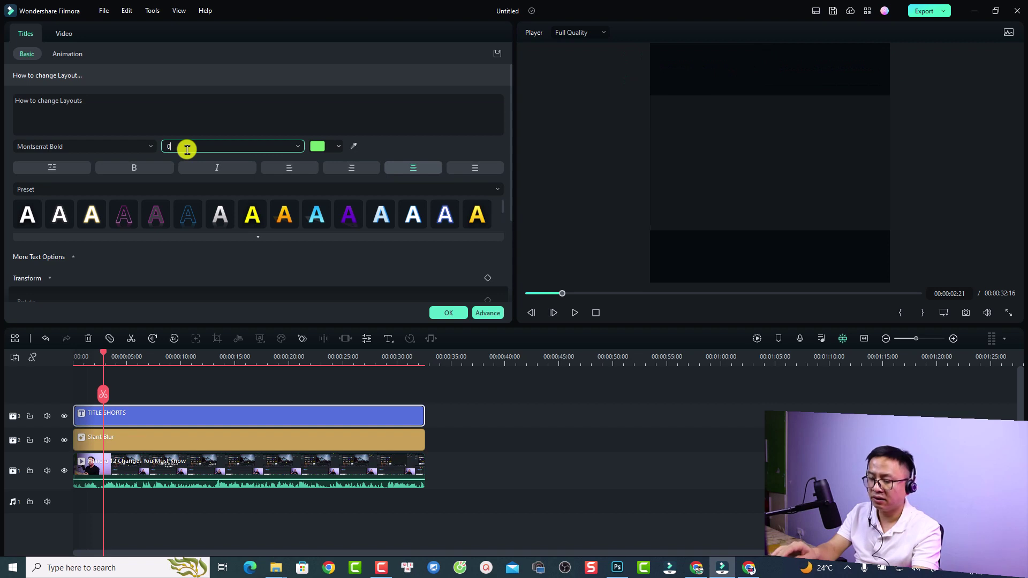
{"action": "type", "text": "6"}
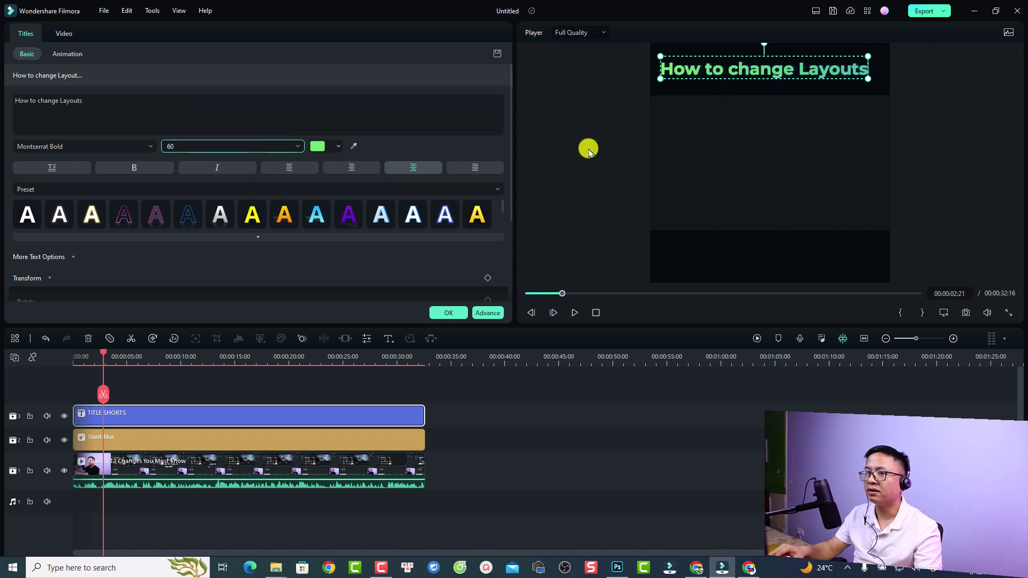
{"action": "left_click", "coordinate": [250, 221]}
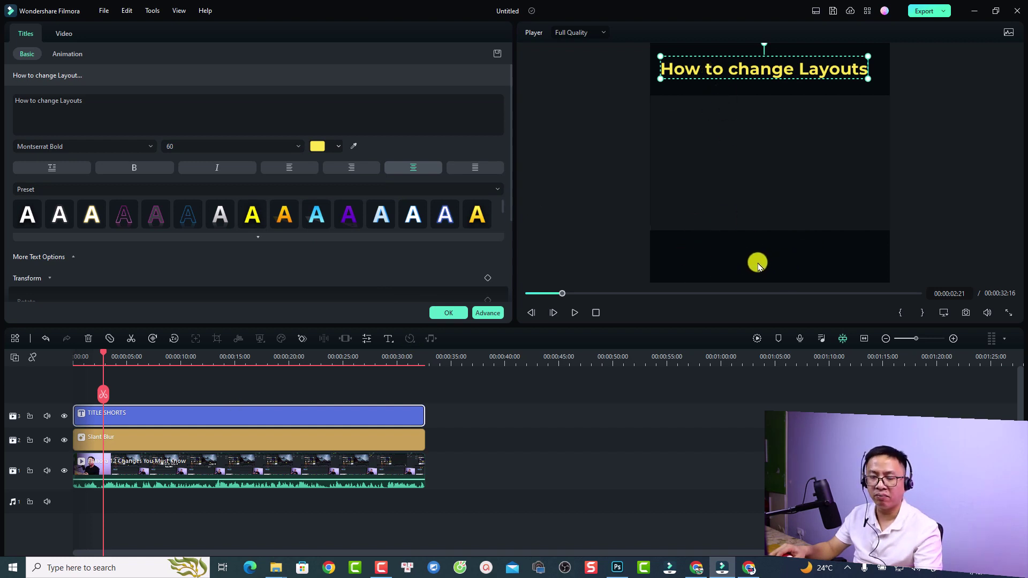
{"action": "left_click", "coordinate": [448, 313]}
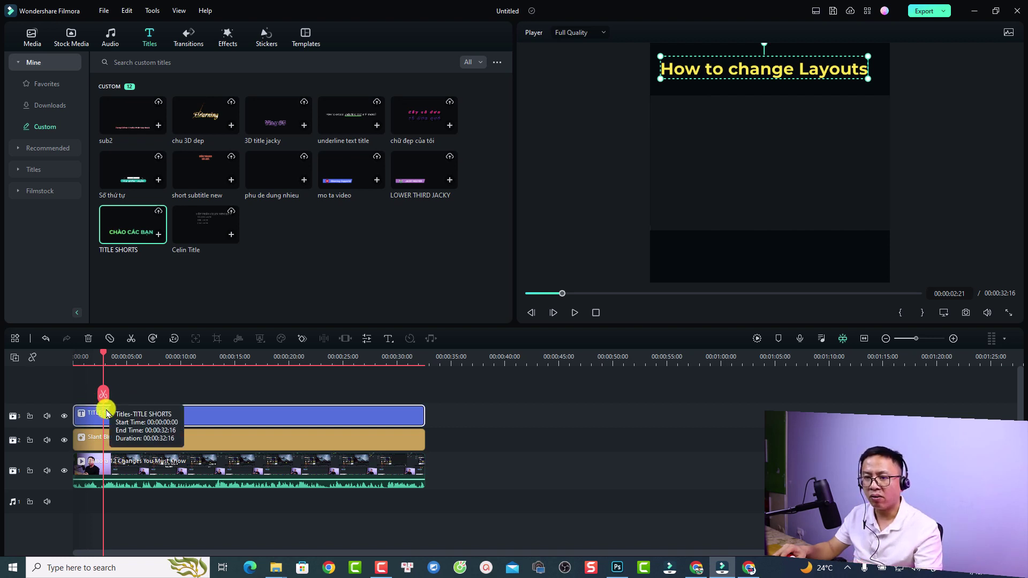
Paste a title copy on a new track starting at 00:00 and move it to the frame bottom.
{"action": "left_click", "coordinate": [59, 396]}
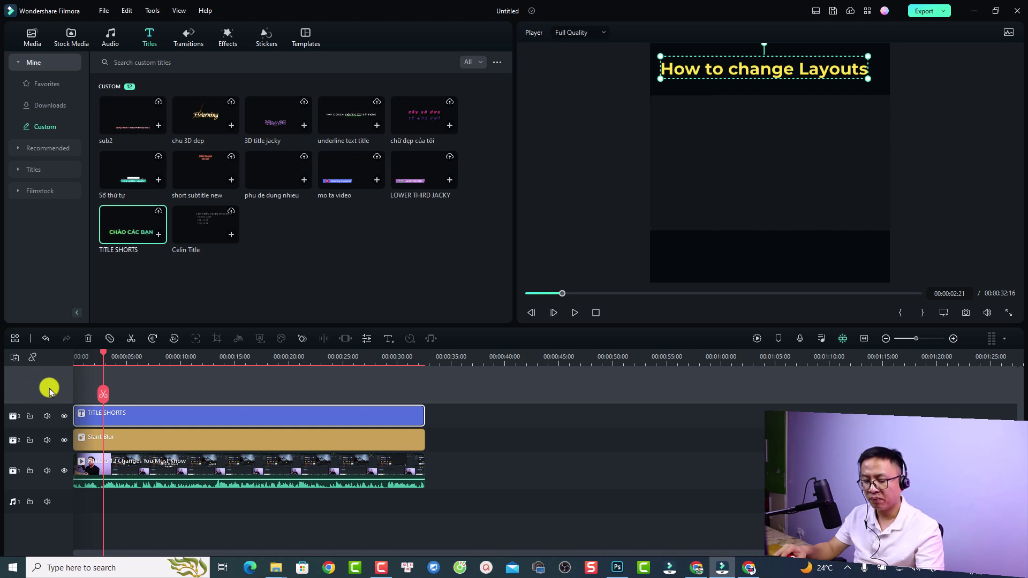
{"action": "key", "text": "ctrl+v"}
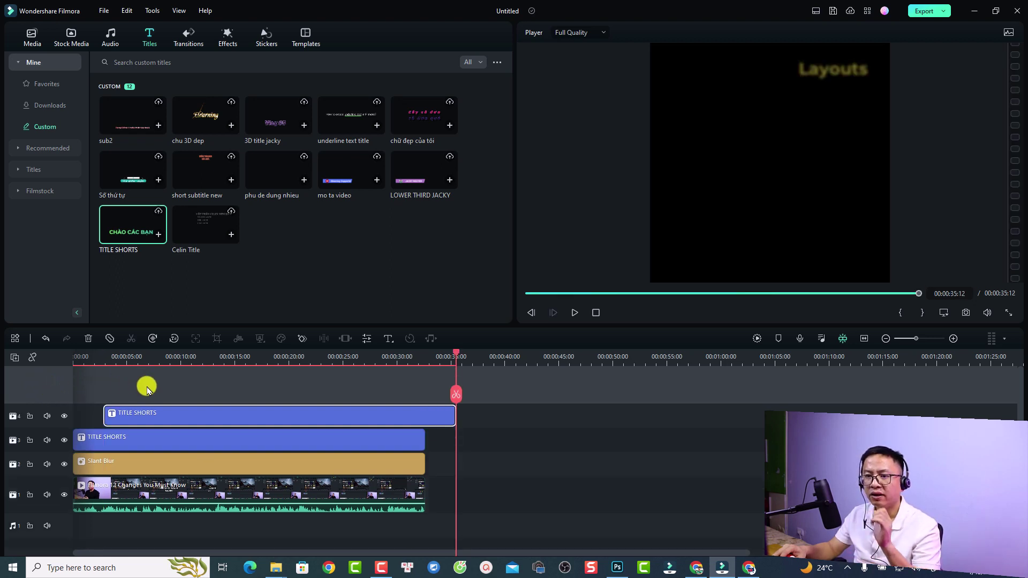
{"action": "left_click", "coordinate": [177, 363]}
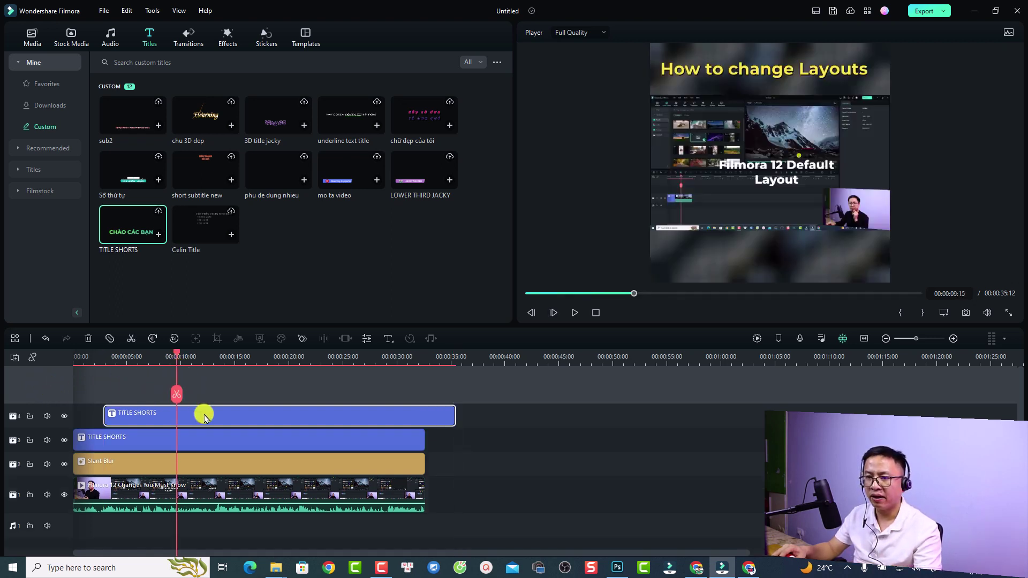
{"action": "left_click_drag", "start_coordinate": [202, 413], "coordinate": [145, 412]}
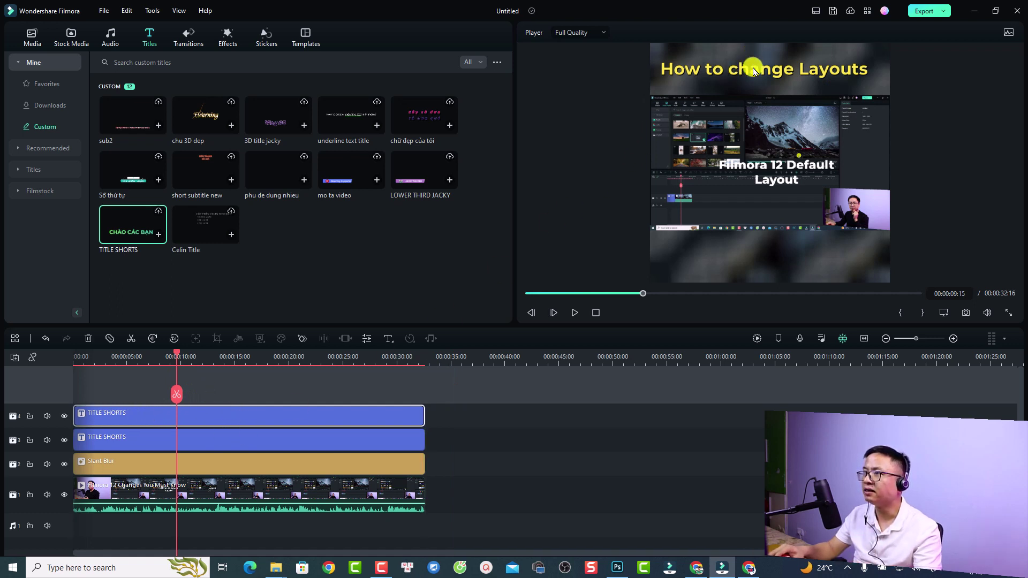
{"action": "left_click_drag", "start_coordinate": [755, 70], "coordinate": [760, 252]}
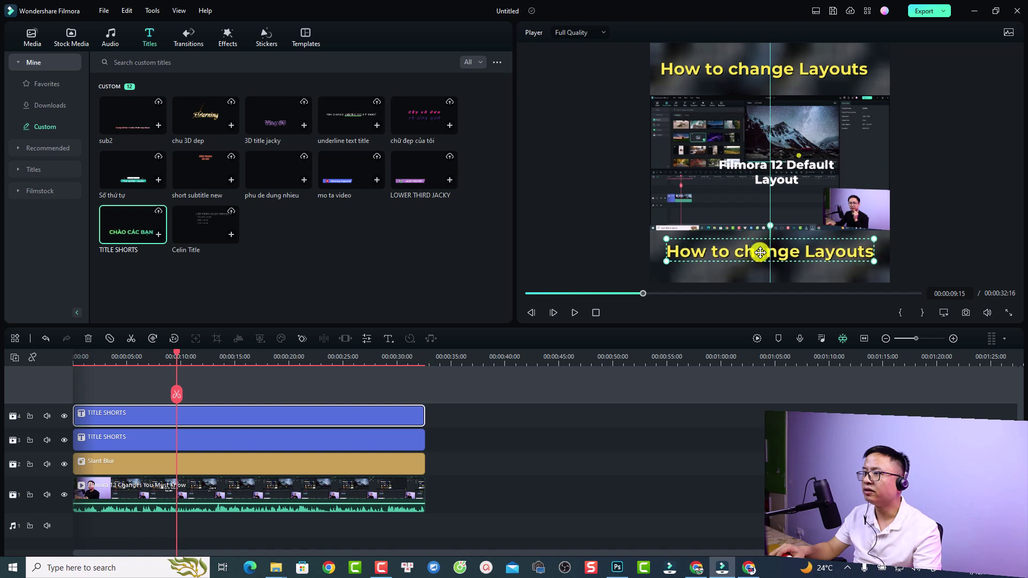
Retext the bottom title copy to 'Filmora 12' and set the titles to No Animation.
{"action": "double_click", "coordinate": [761, 253]}
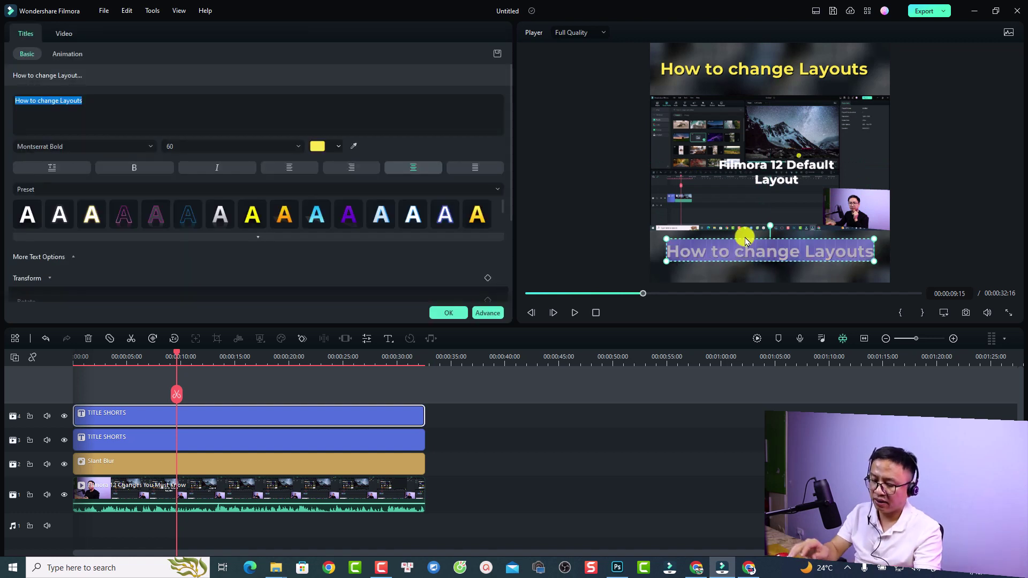
{"action": "type", "text": "Filmora 12"}
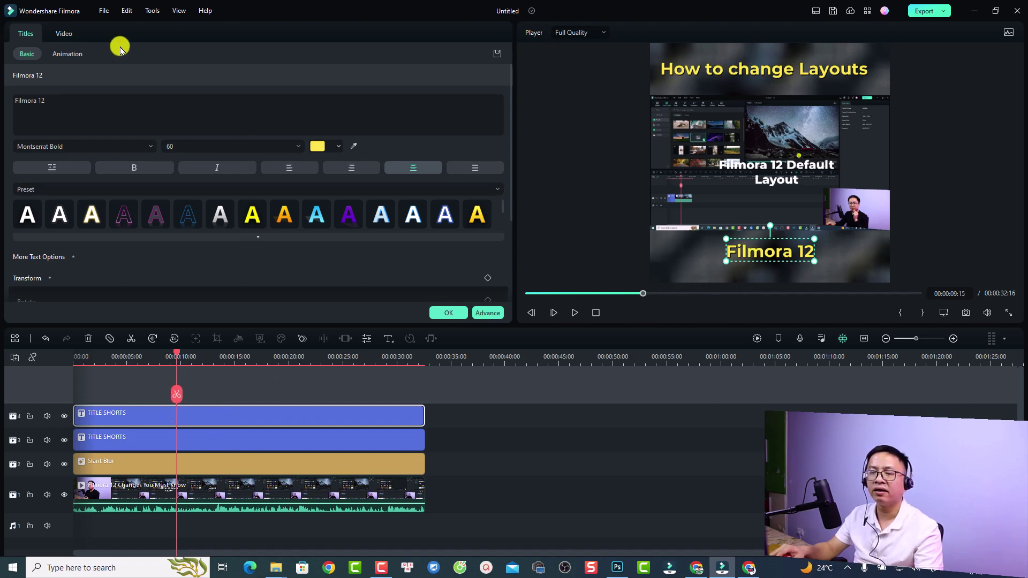
{"action": "left_click", "coordinate": [68, 53]}
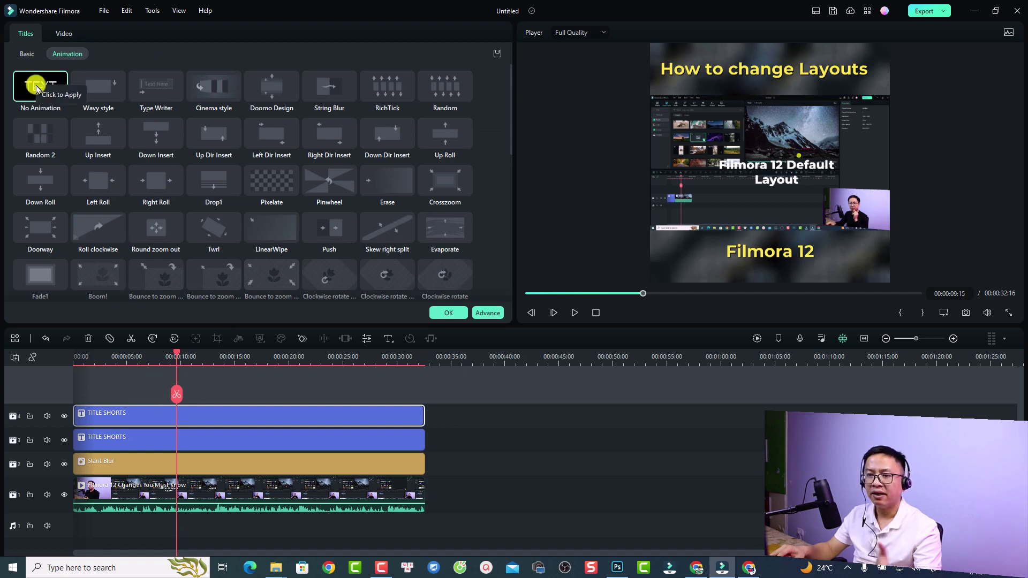
{"action": "left_click", "coordinate": [98, 228]}
{"action": "left_click", "coordinate": [155, 438]}
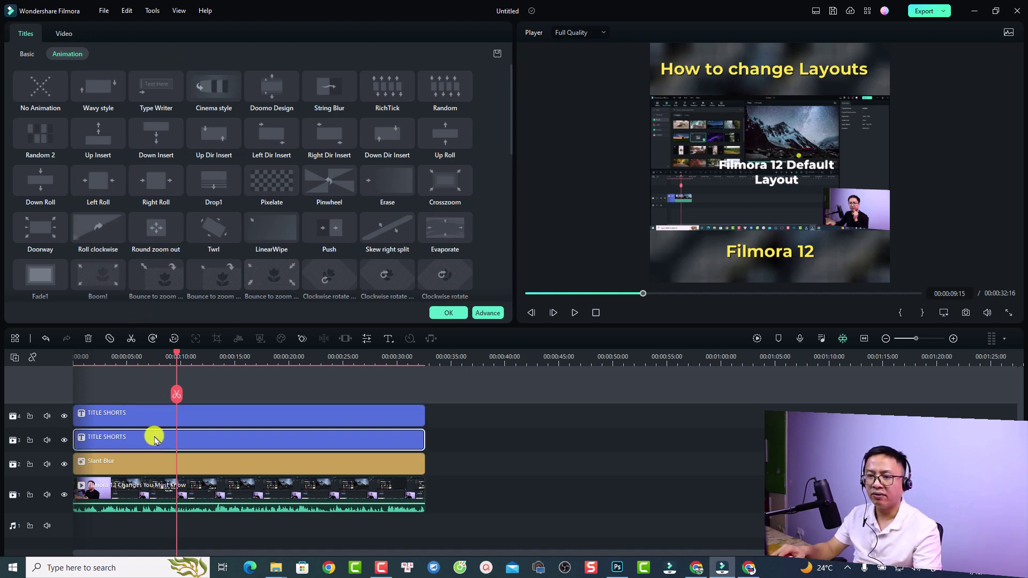
{"action": "left_click", "coordinate": [44, 91]}
{"action": "left_click", "coordinate": [435, 312]}
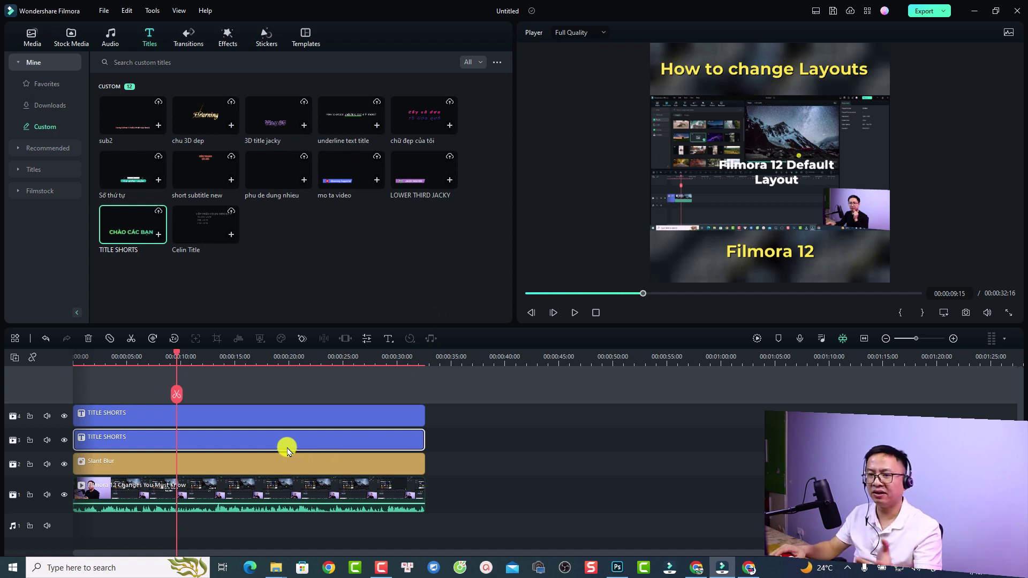
Play the finished edit from the start, jump to about 31 seconds, and open Export.
{"action": "left_click_drag", "start_coordinate": [178, 354], "coordinate": [46, 383]}
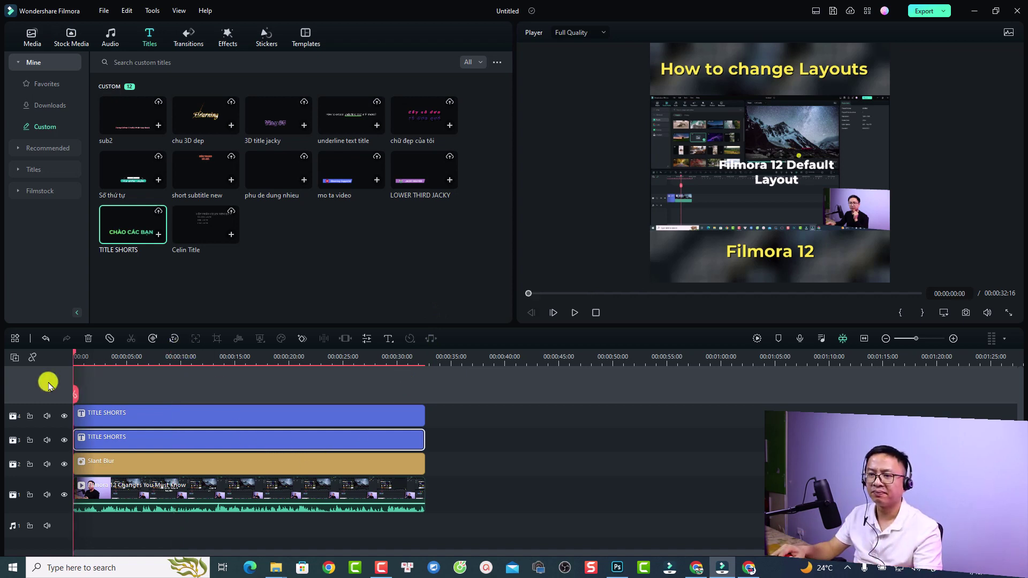
{"action": "key", "text": "space"}
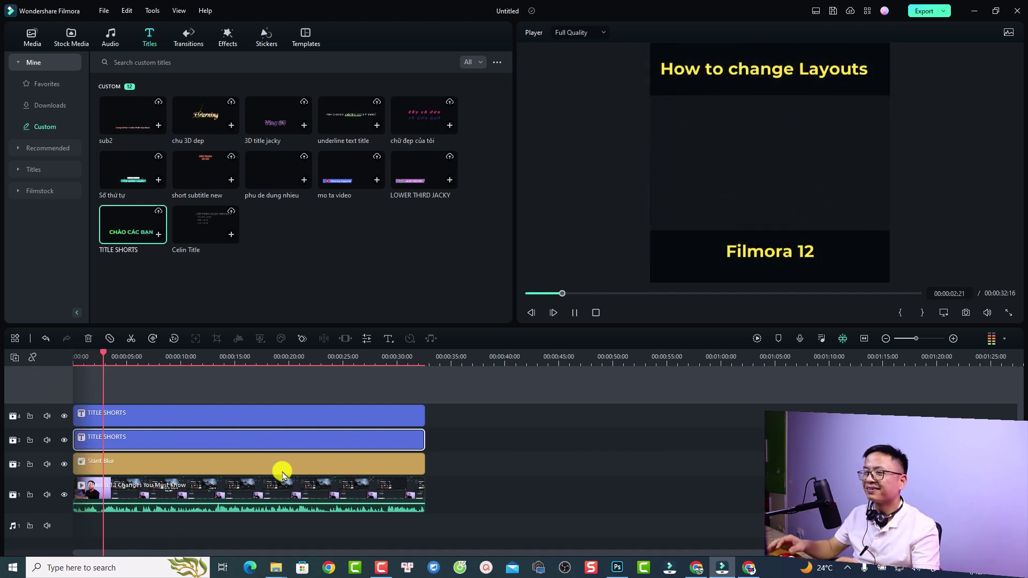
{"action": "key", "text": "space"}
{"action": "left_click", "coordinate": [409, 356]}
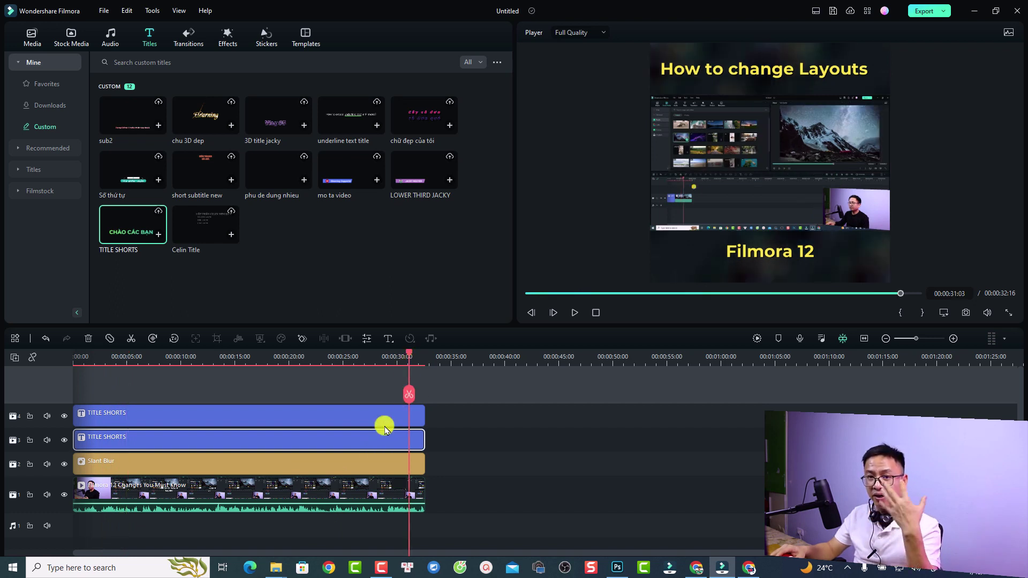
{"action": "left_click", "coordinate": [930, 11]}
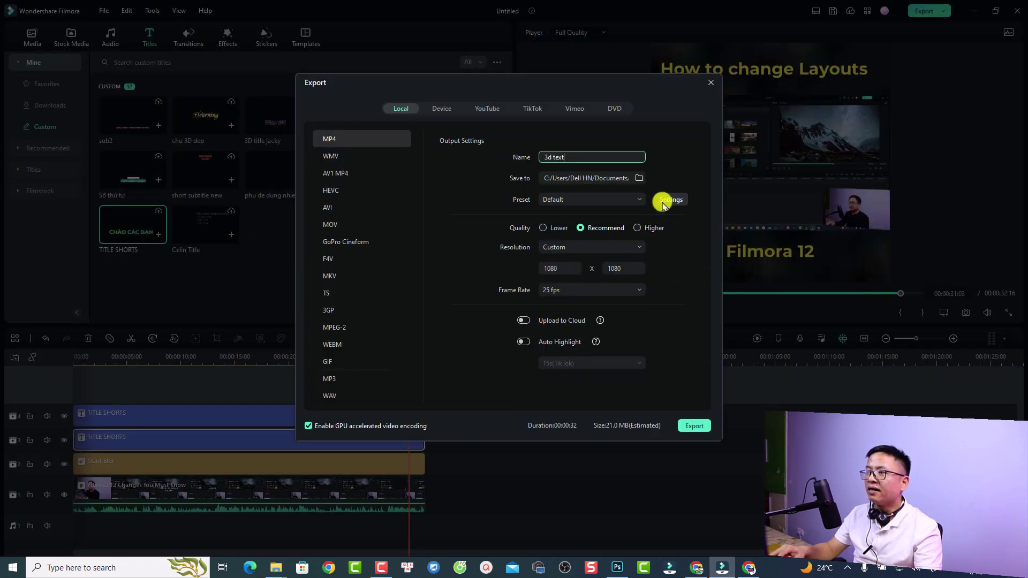
Set the MP4 export to CBR at 20000 kbps, apply it, and select the old file name.
{"action": "left_click", "coordinate": [664, 204]}
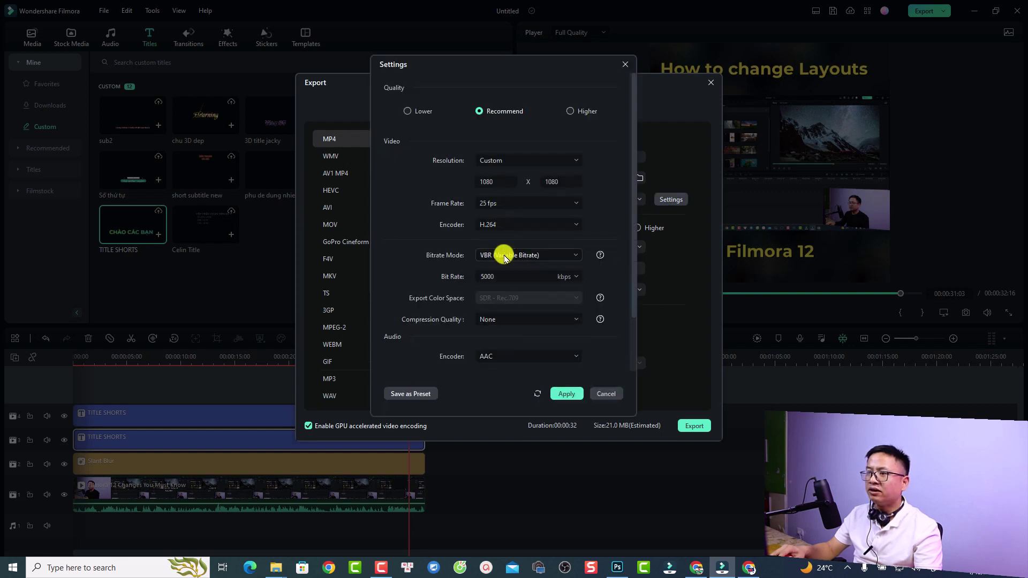
{"action": "left_click", "coordinate": [505, 257]}
{"action": "left_click", "coordinate": [500, 292]}
{"action": "left_click", "coordinate": [571, 277]}
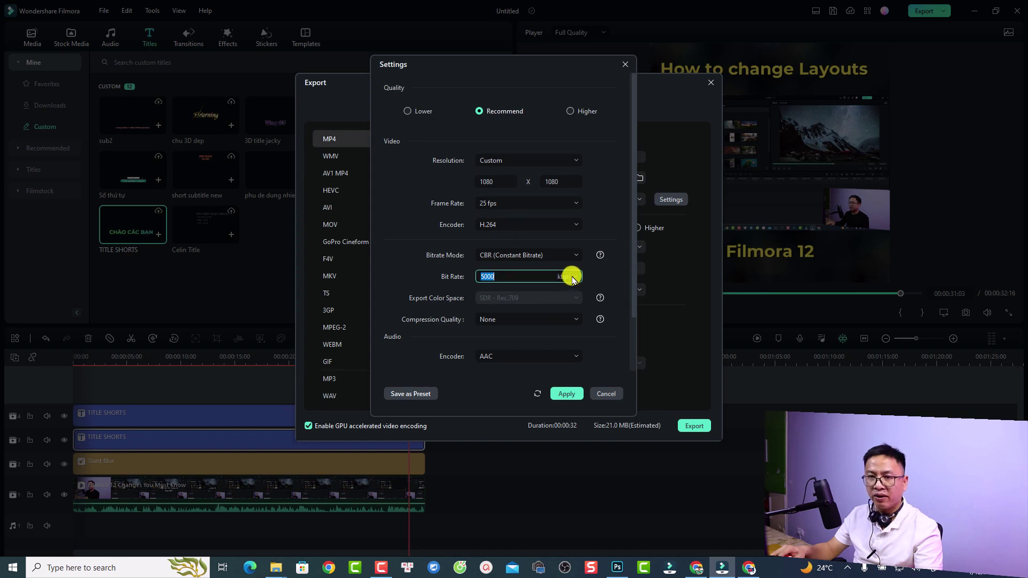
{"action": "left_click", "coordinate": [567, 276]}
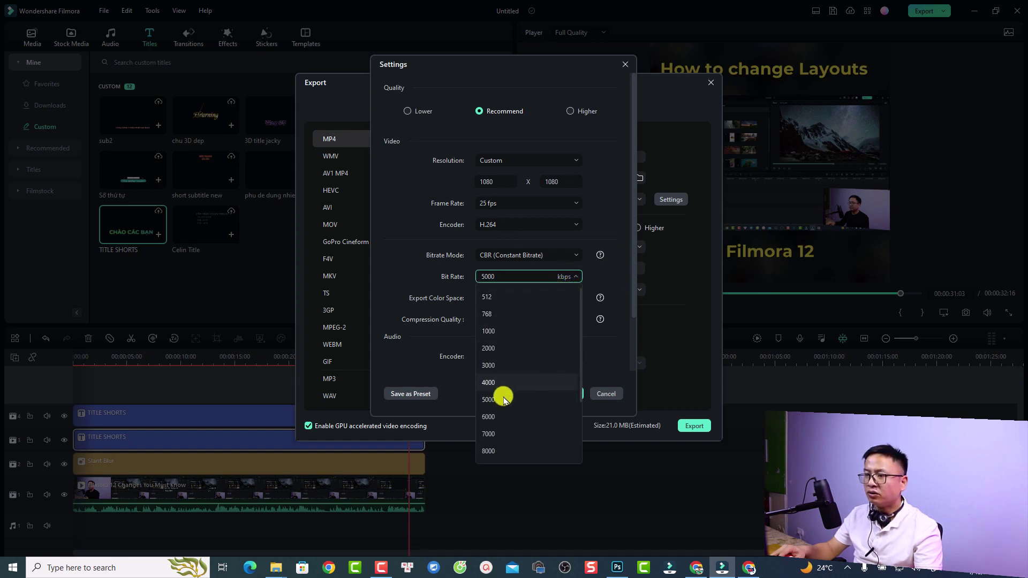
{"action": "scroll", "coordinate": [495, 436], "scroll_direction": "down", "scroll_amount": 2}
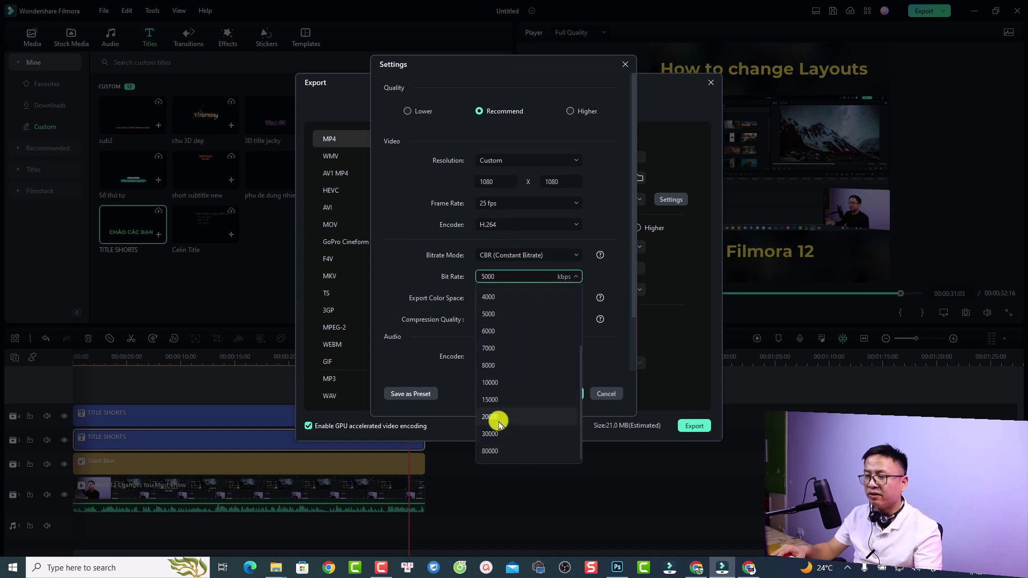
{"action": "left_click", "coordinate": [496, 417]}
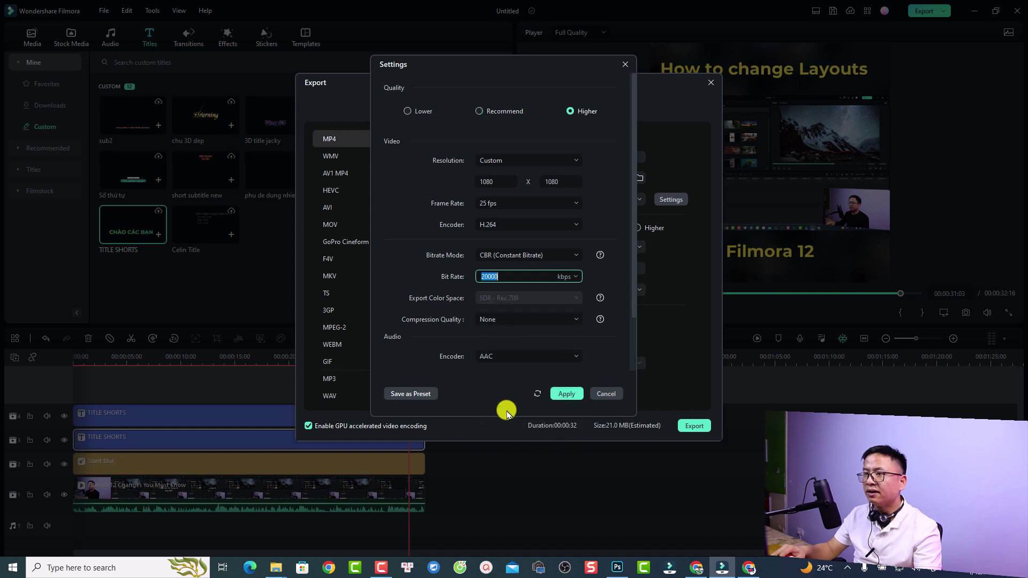
{"action": "left_click", "coordinate": [566, 395]}
{"action": "triple_click", "coordinate": [595, 156]}
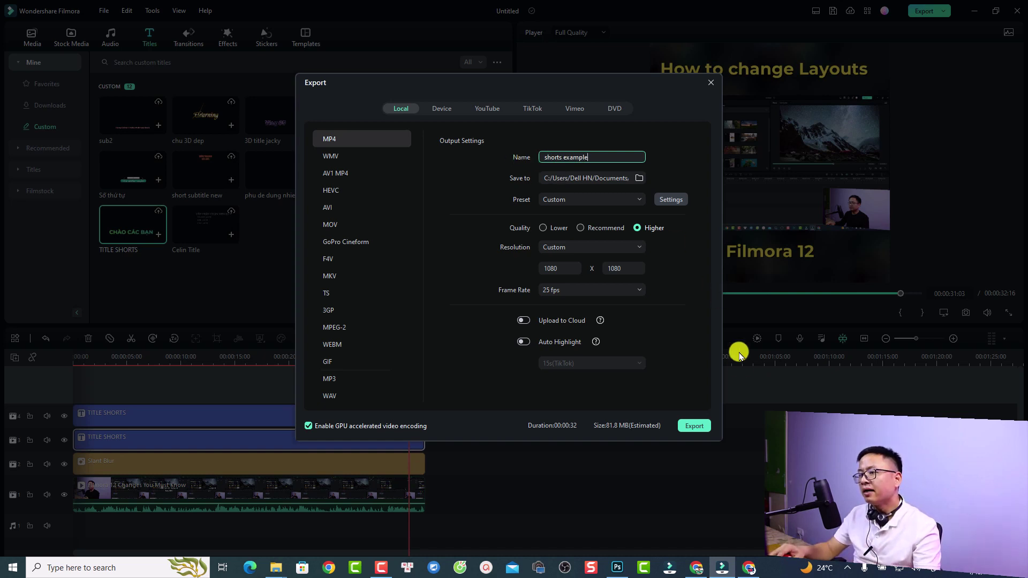
Export shorts example as a 59.9 MB MP4, check the Output folder, then return to YouTube Studio.
{"action": "left_click", "coordinate": [695, 425]}
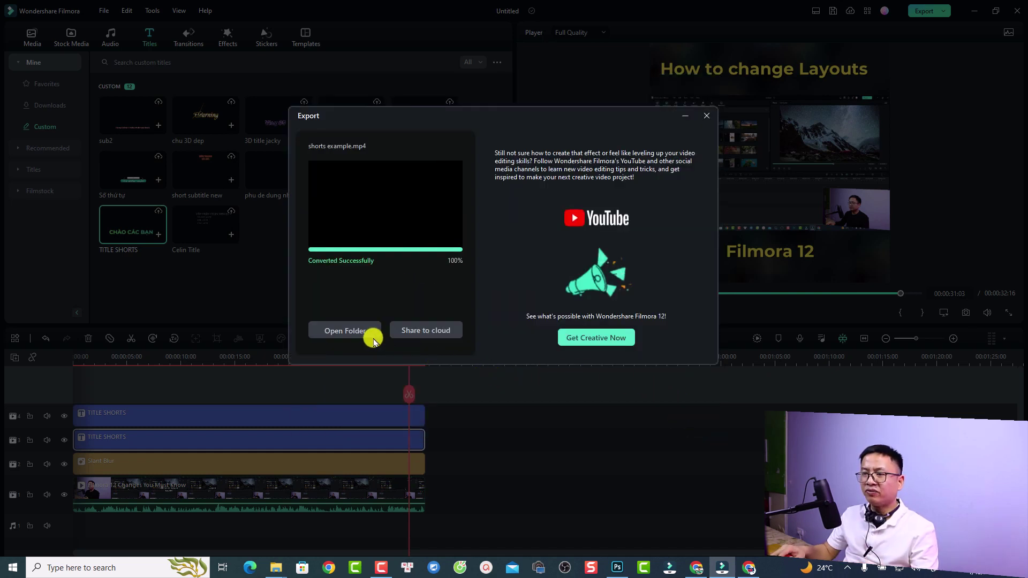
{"action": "left_click", "coordinate": [346, 332]}
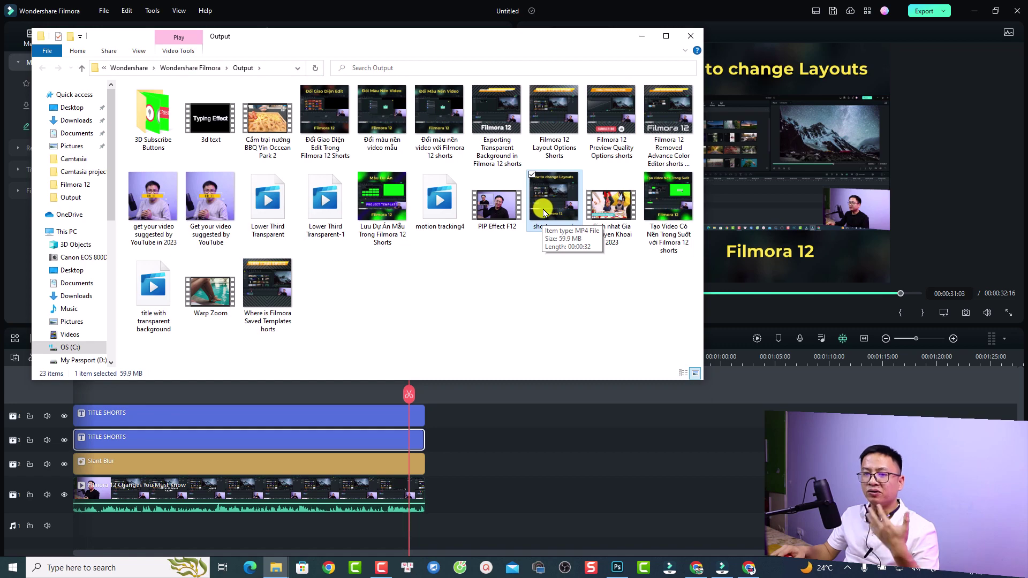
{"action": "left_click", "coordinate": [695, 569]}
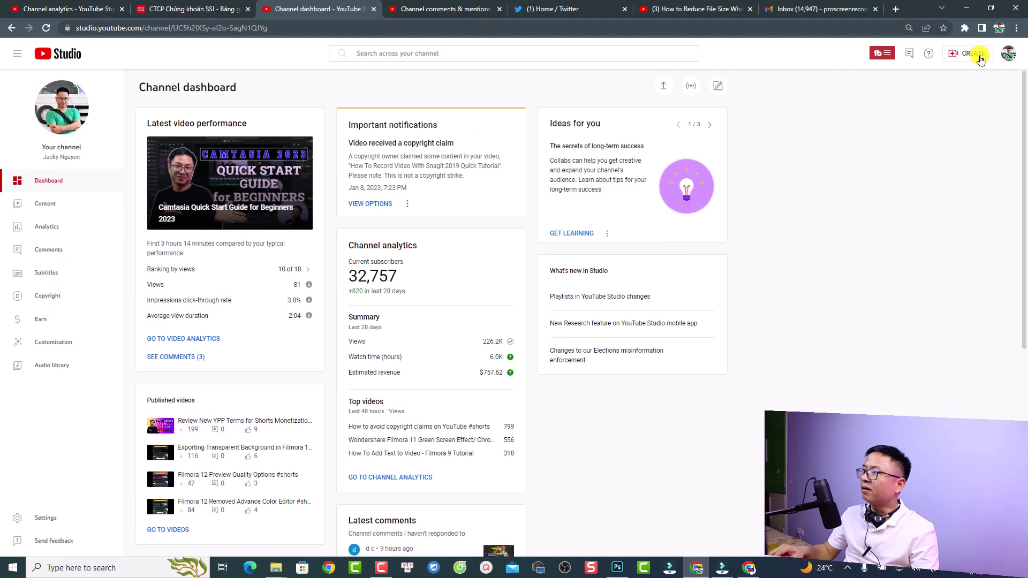
Open CREATE > Upload videos and drag shorts example from the Output folder into the dialog.
{"action": "left_click", "coordinate": [978, 55]}
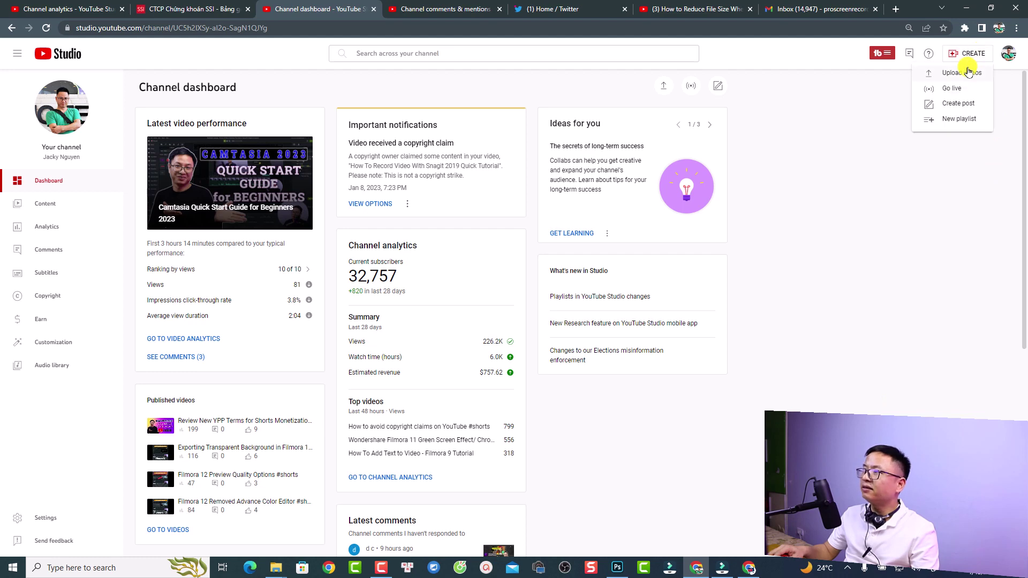
{"action": "left_click", "coordinate": [960, 75]}
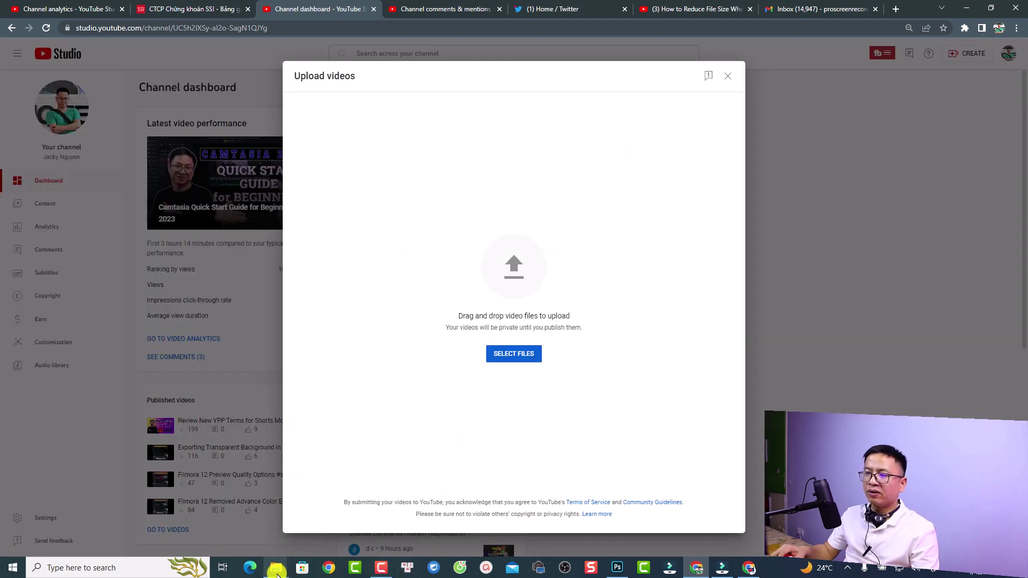
{"action": "mouse_move", "coordinate": [277, 572]}
{"action": "left_click", "coordinate": [637, 525]}
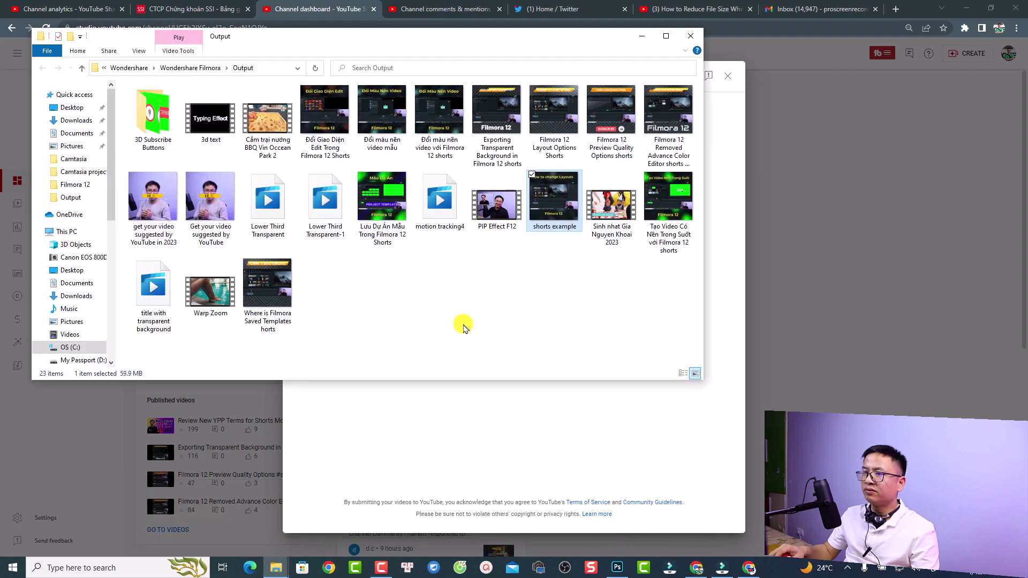
{"action": "left_click_drag", "start_coordinate": [523, 214], "coordinate": [523, 425]}
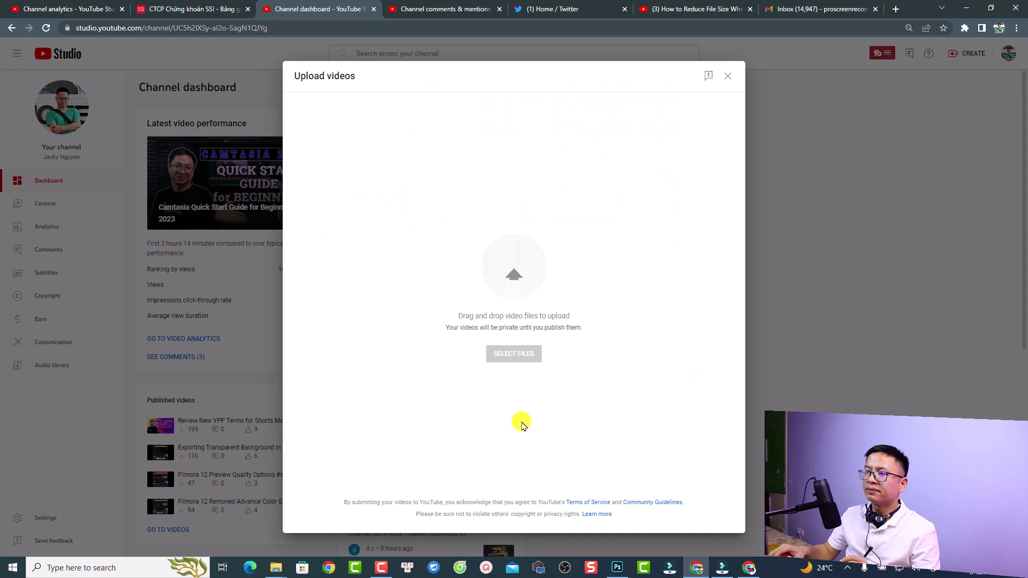
Replace the title with 'How to change layouts in Filmora 12 #shorts'.
{"action": "left_click", "coordinate": [367, 179]}
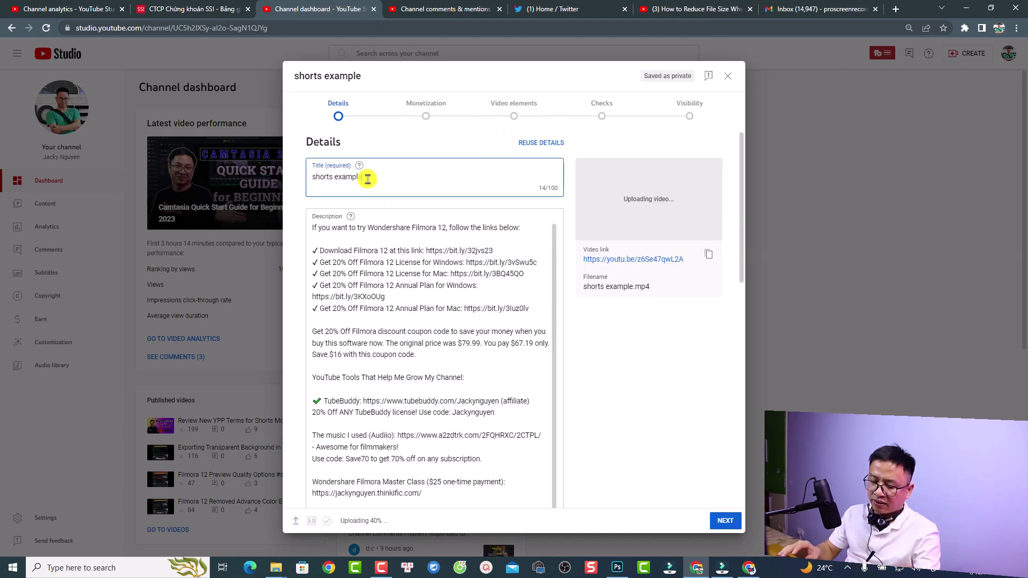
{"action": "key", "text": "ctrl+a"}
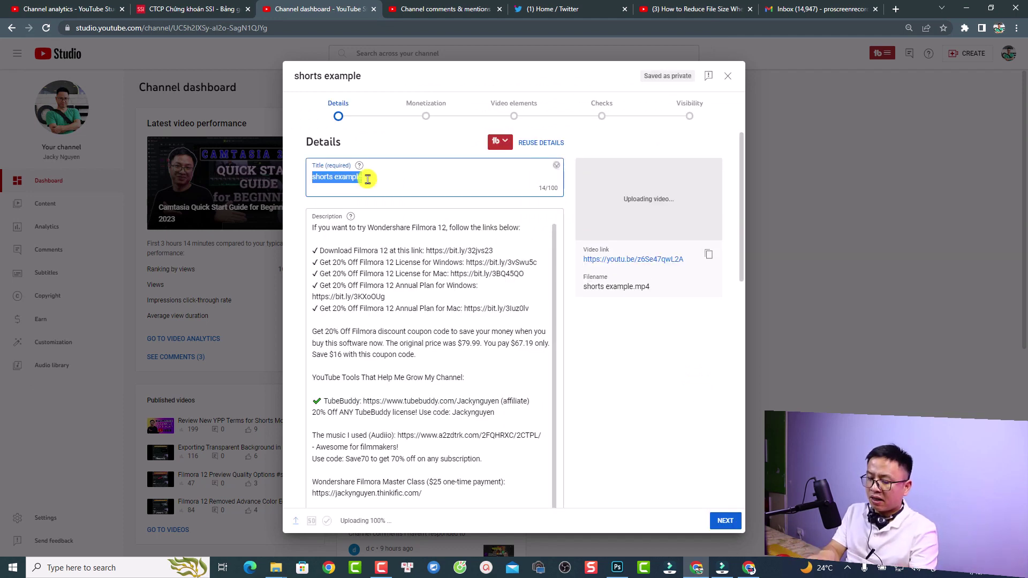
{"action": "type", "text": "Hơ"}
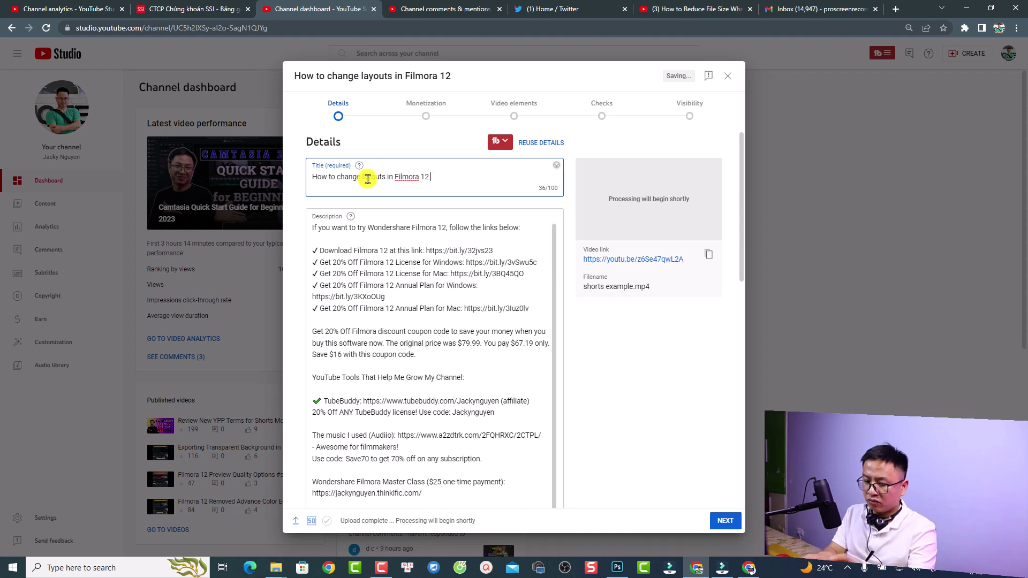
{"action": "type", "text": "#"}
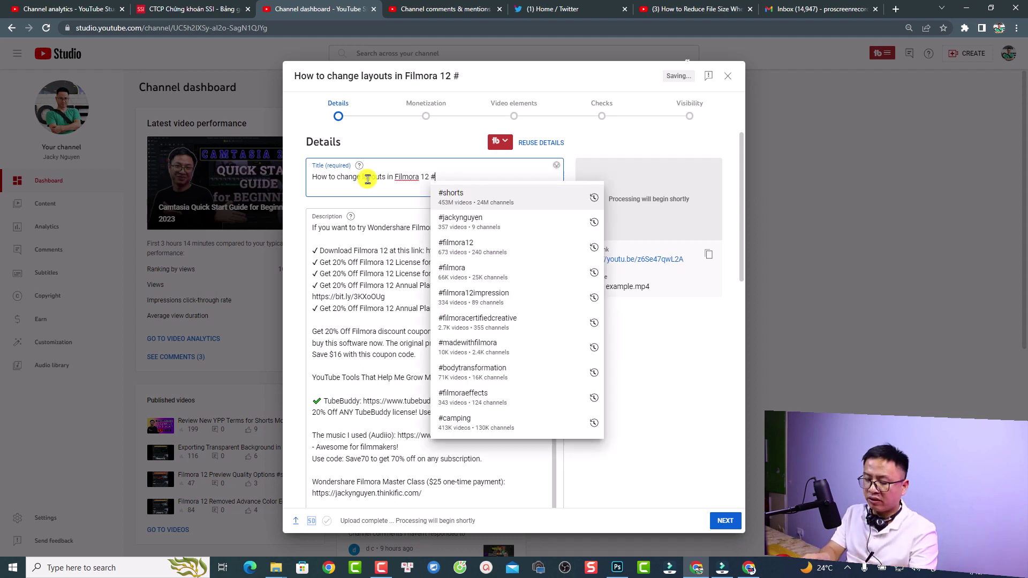
{"action": "type", "text": "shorts"}
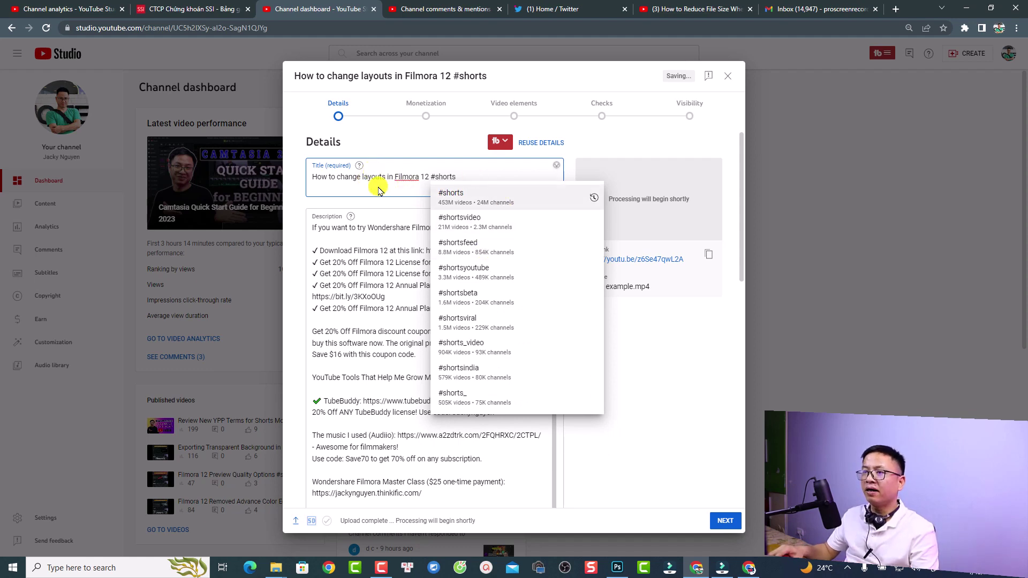
{"action": "key", "text": "ctrl+a"}
{"action": "scroll", "coordinate": [405, 398], "scroll_direction": "down", "scroll_amount": 10}
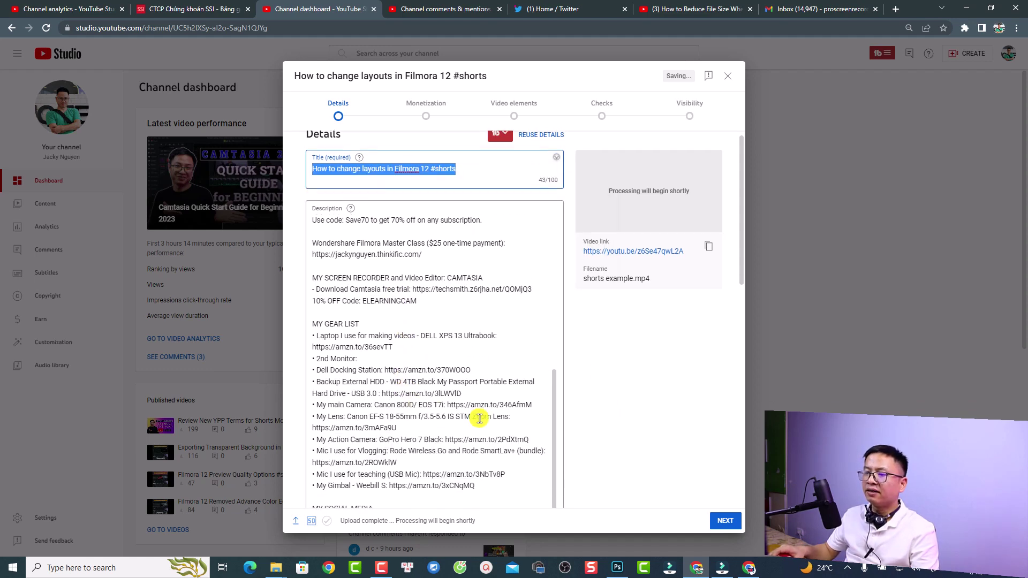
{"action": "scroll", "coordinate": [564, 446], "scroll_direction": "down", "scroll_amount": 2}
Expand Show More, tick the Shorts playlist, confirm with Done, and go to Monetization.
{"action": "left_click", "coordinate": [325, 463]}
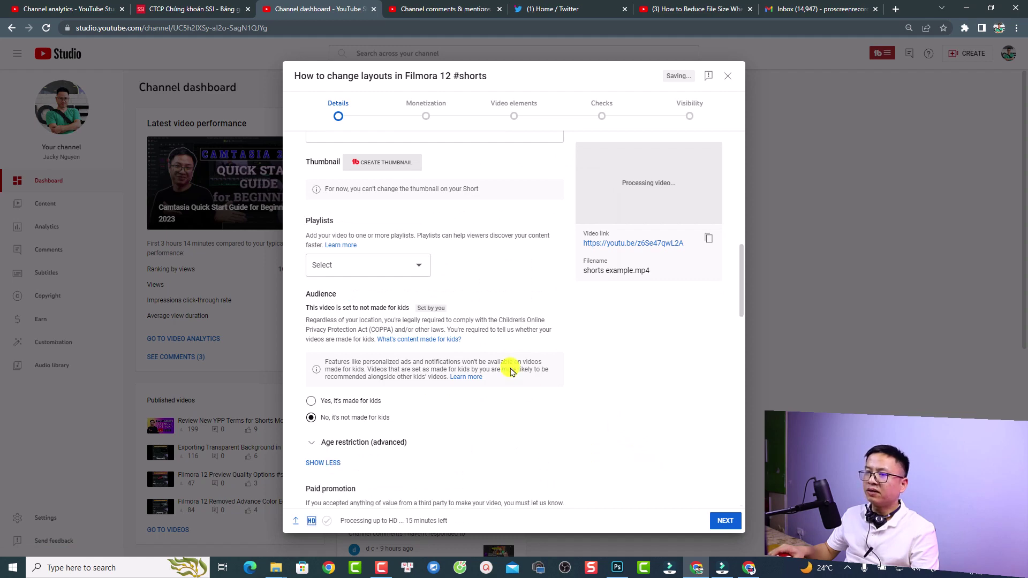
{"action": "scroll", "coordinate": [412, 182], "scroll_direction": "down", "scroll_amount": 2}
{"action": "scroll", "coordinate": [385, 180], "scroll_direction": "up", "scroll_amount": 1}
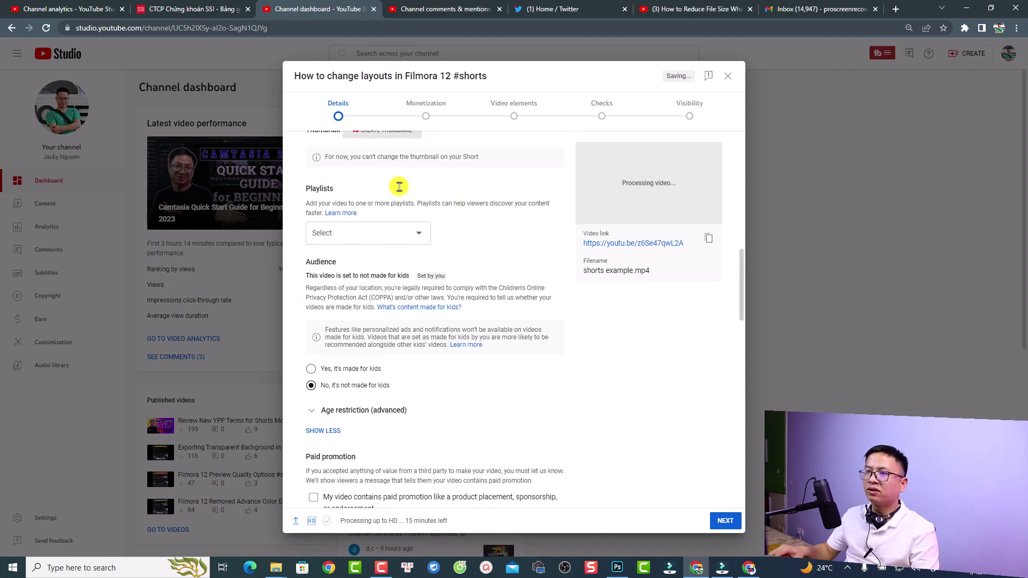
{"action": "scroll", "coordinate": [395, 172], "scroll_direction": "up", "scroll_amount": 1}
{"action": "scroll", "coordinate": [394, 171], "scroll_direction": "up", "scroll_amount": 2}
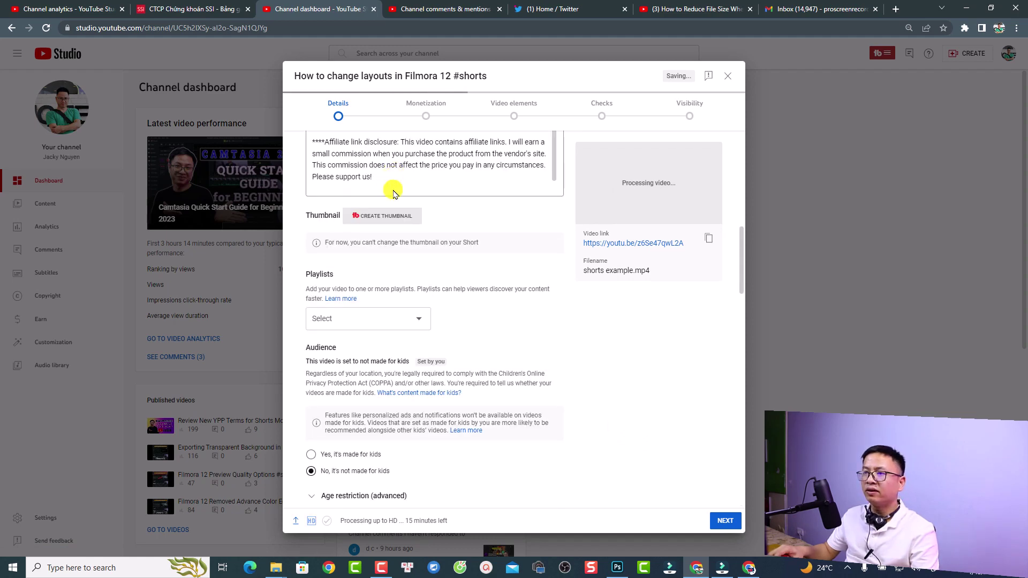
{"action": "left_click", "coordinate": [423, 331]}
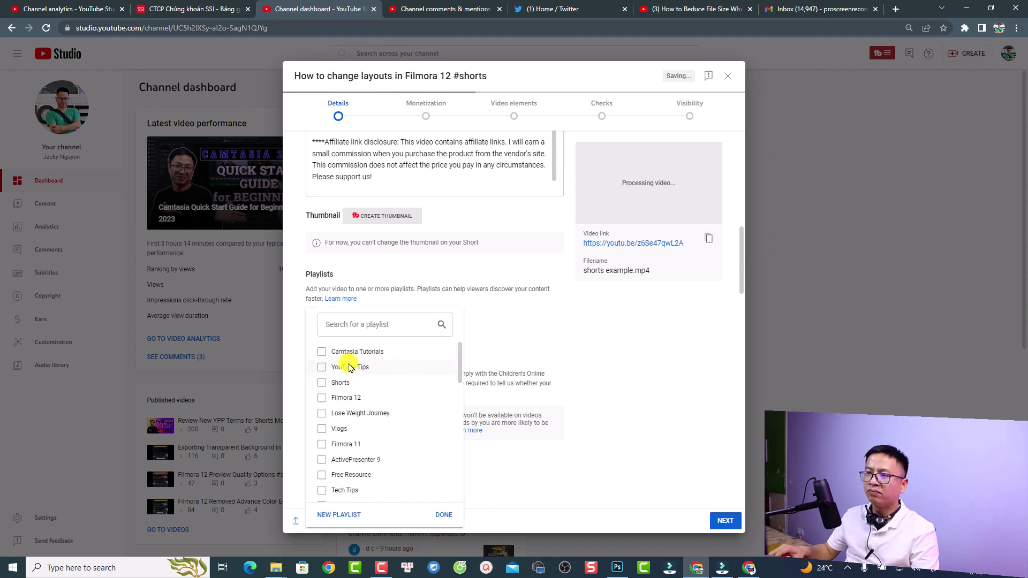
{"action": "left_click", "coordinate": [322, 384]}
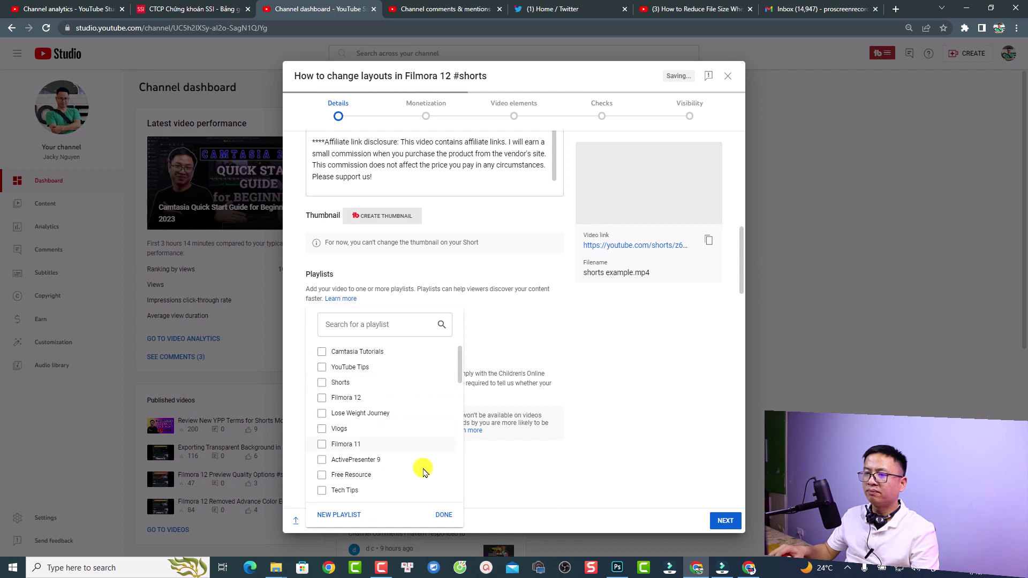
{"action": "left_click", "coordinate": [445, 516]}
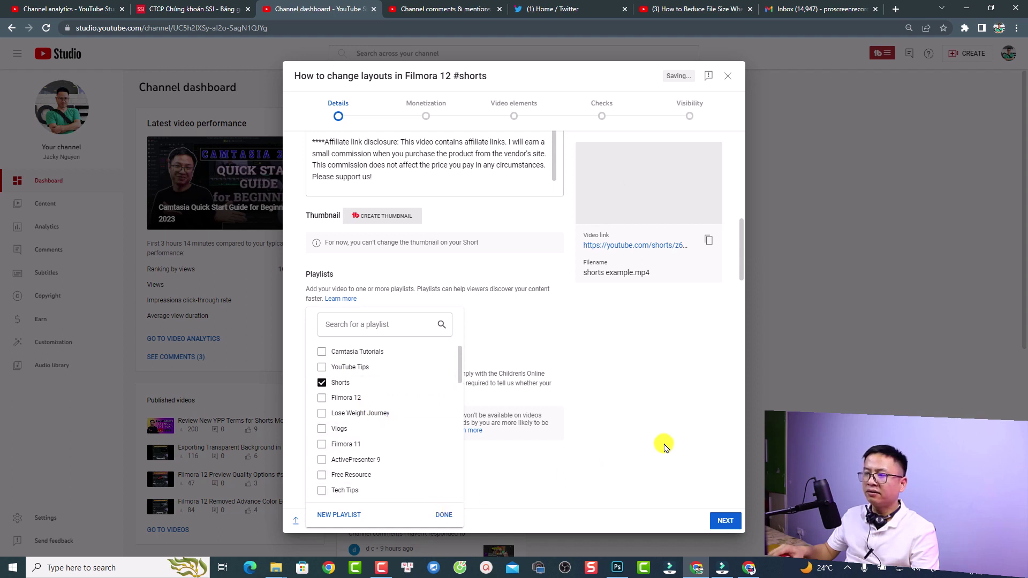
{"action": "left_click", "coordinate": [722, 521]}
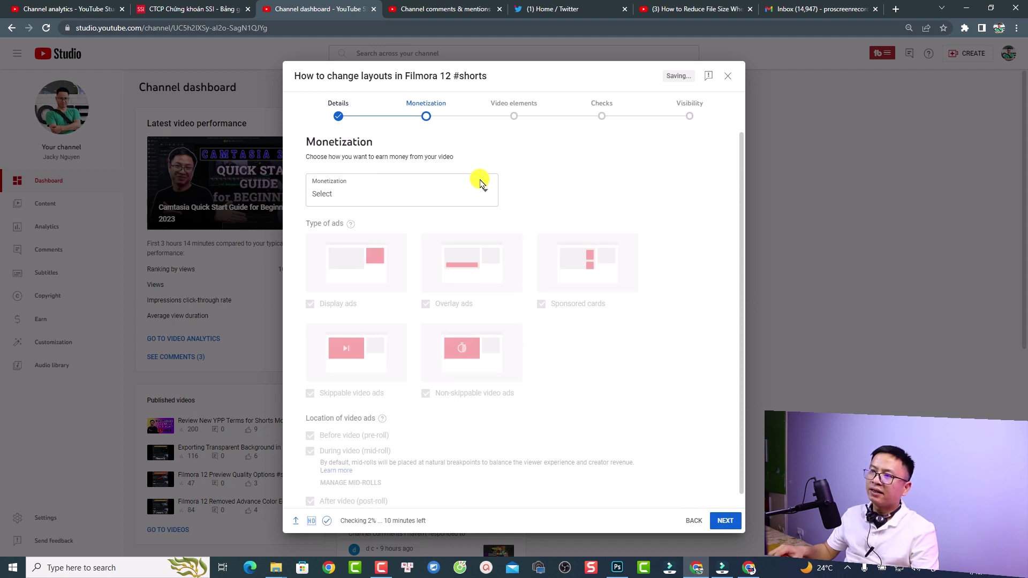
Turn monetization On and continue to the ad suitability questions.
{"action": "left_click", "coordinate": [327, 201]}
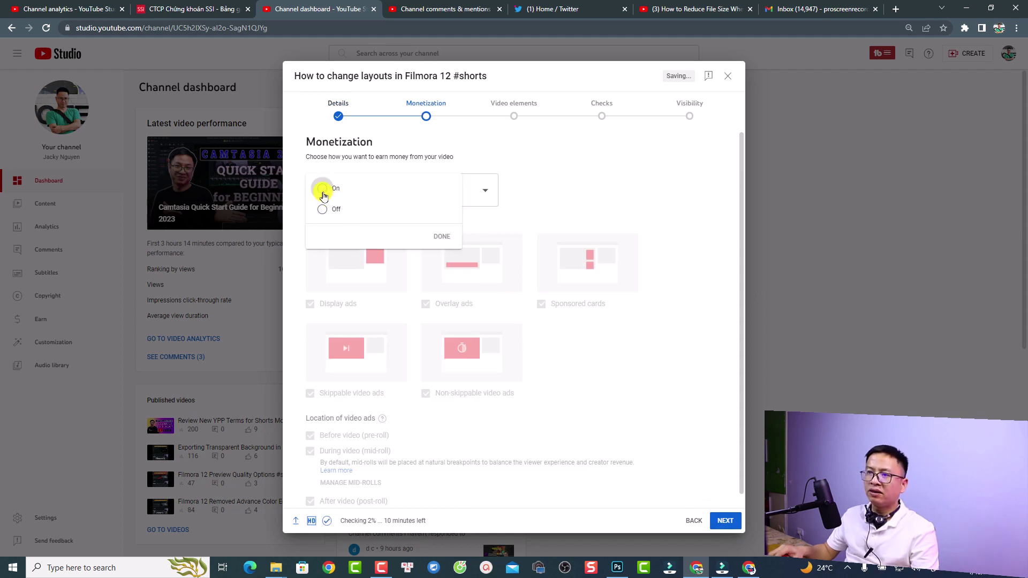
{"action": "left_click", "coordinate": [323, 190]}
{"action": "left_click", "coordinate": [444, 238]}
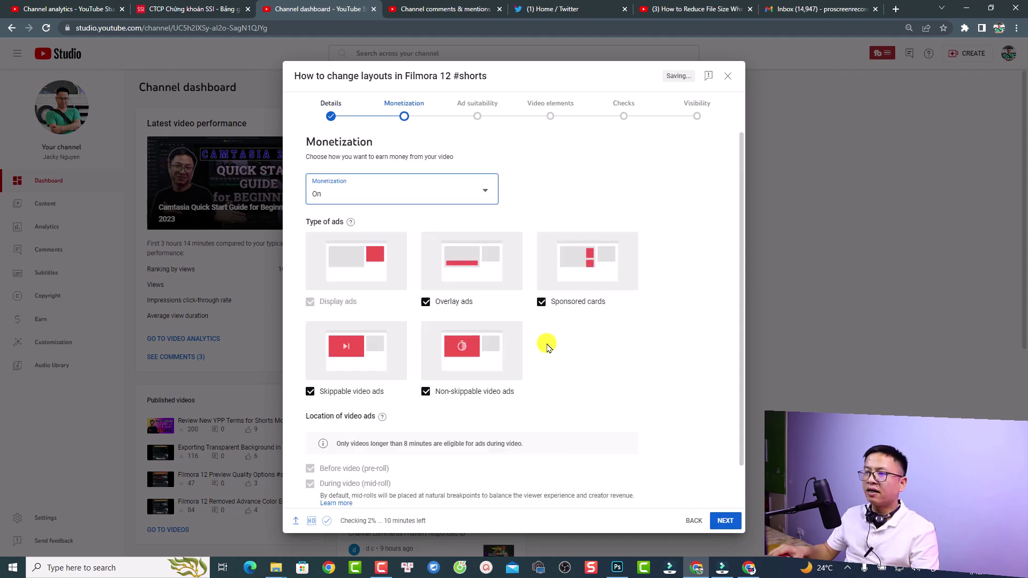
{"action": "scroll", "coordinate": [585, 374], "scroll_direction": "down", "scroll_amount": 1}
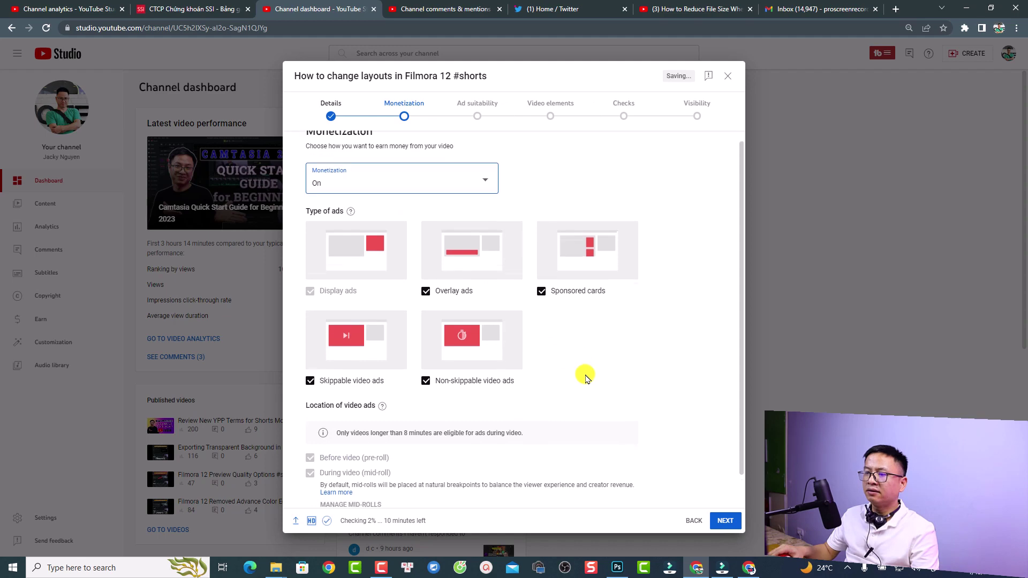
{"action": "left_click", "coordinate": [722, 522]}
Rate the video as None of the above, submit the rating, and continue to Video elements.
{"action": "scroll", "coordinate": [459, 413], "scroll_direction": "down", "scroll_amount": 4}
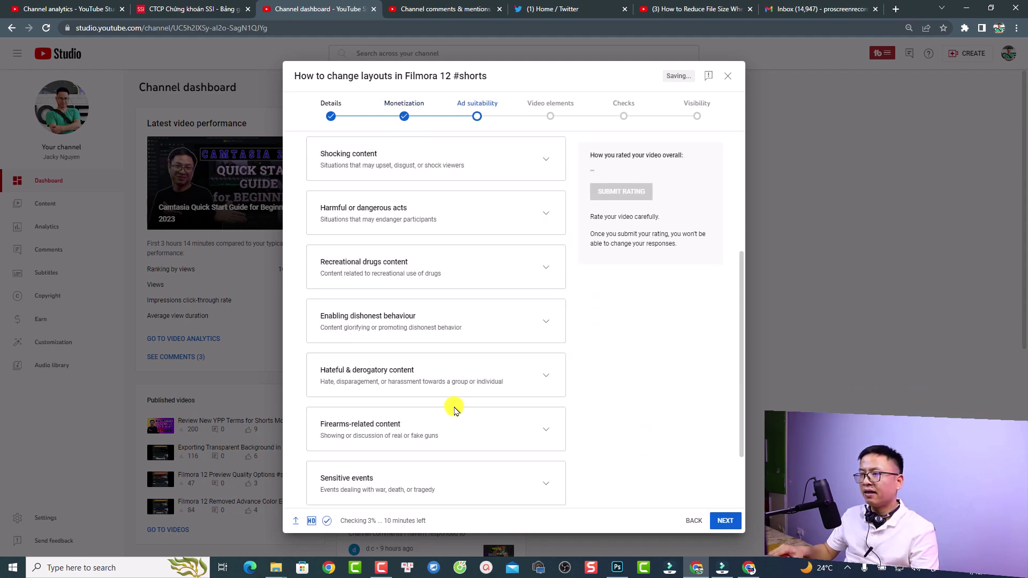
{"action": "scroll", "coordinate": [454, 410], "scroll_direction": "down", "scroll_amount": 2}
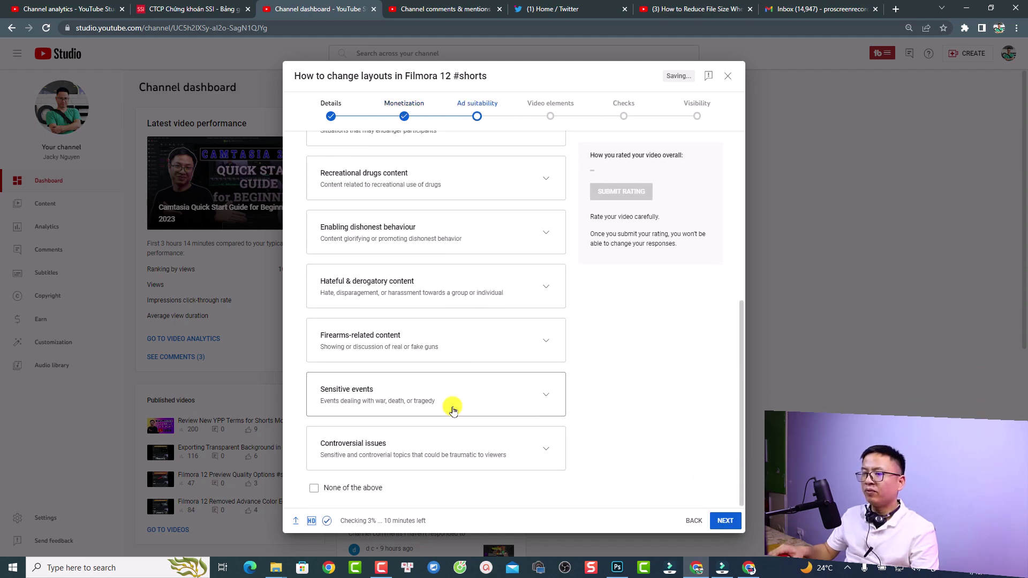
{"action": "left_click", "coordinate": [315, 489]}
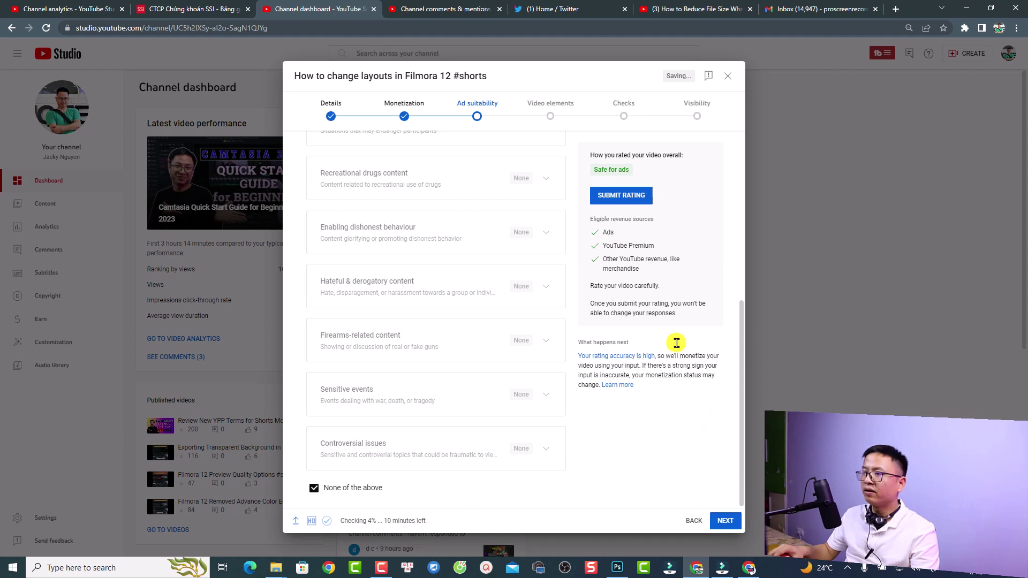
{"action": "left_click", "coordinate": [621, 194]}
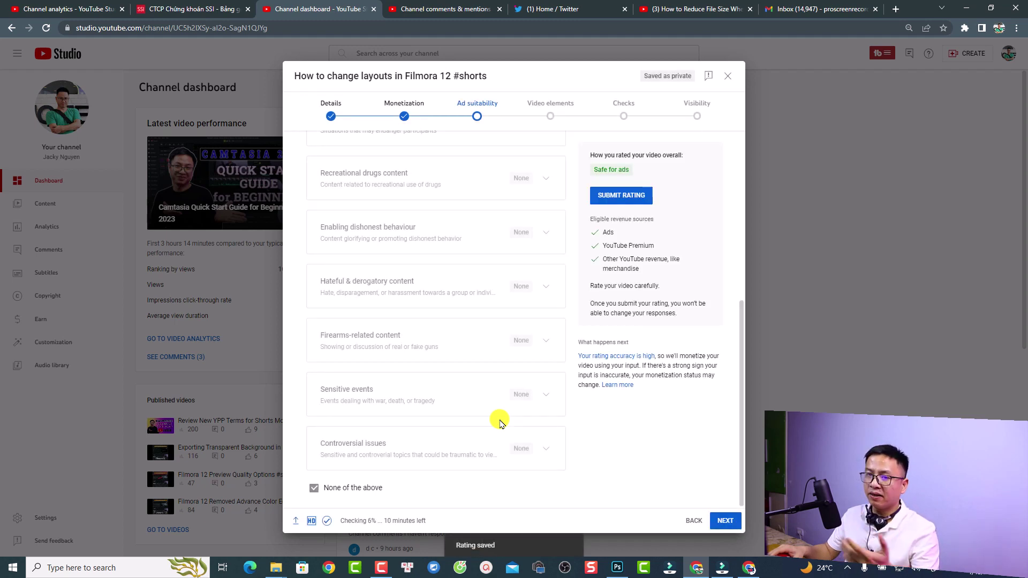
{"action": "left_click", "coordinate": [726, 522]}
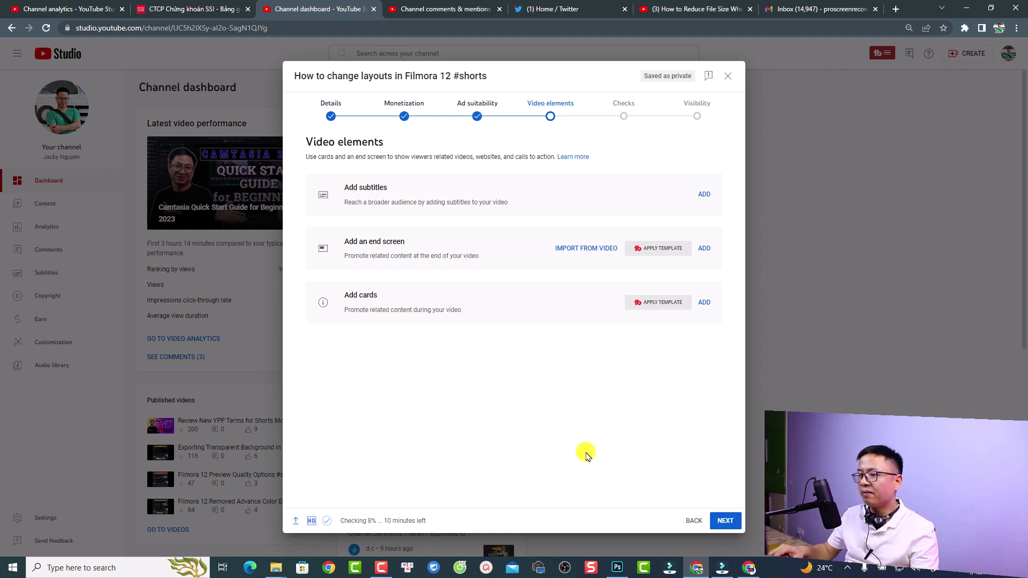
Advance past the checks to Visibility, choose Unlisted after briefly trying Public, and save.
{"action": "left_click", "coordinate": [724, 522]}
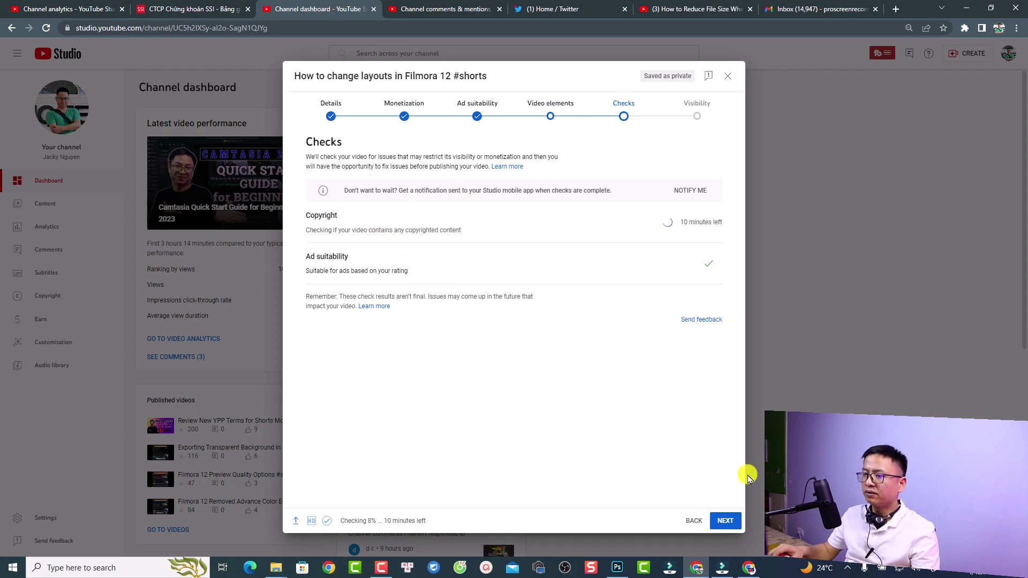
{"action": "left_click", "coordinate": [726, 521]}
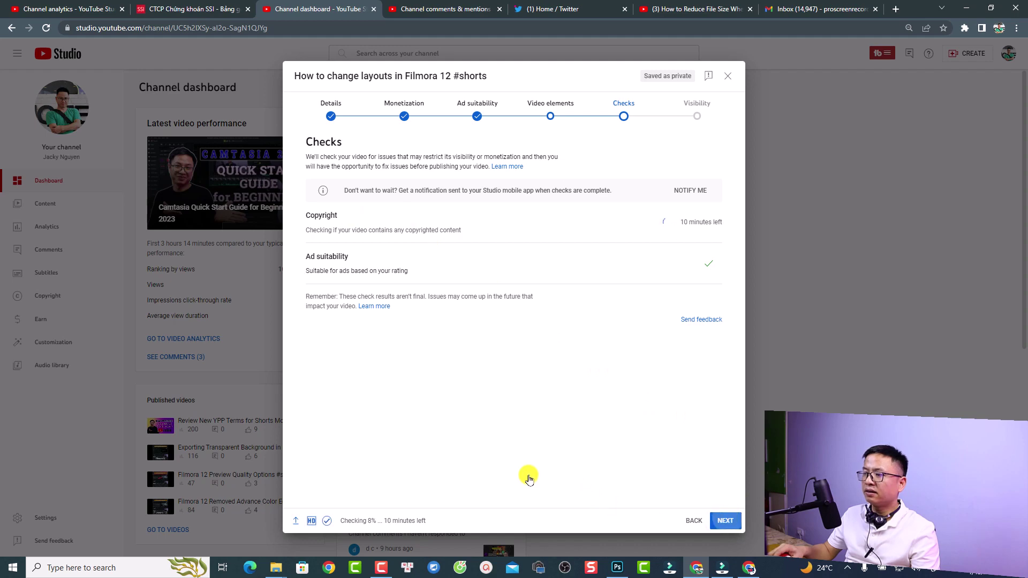
{"action": "left_click", "coordinate": [368, 252]}
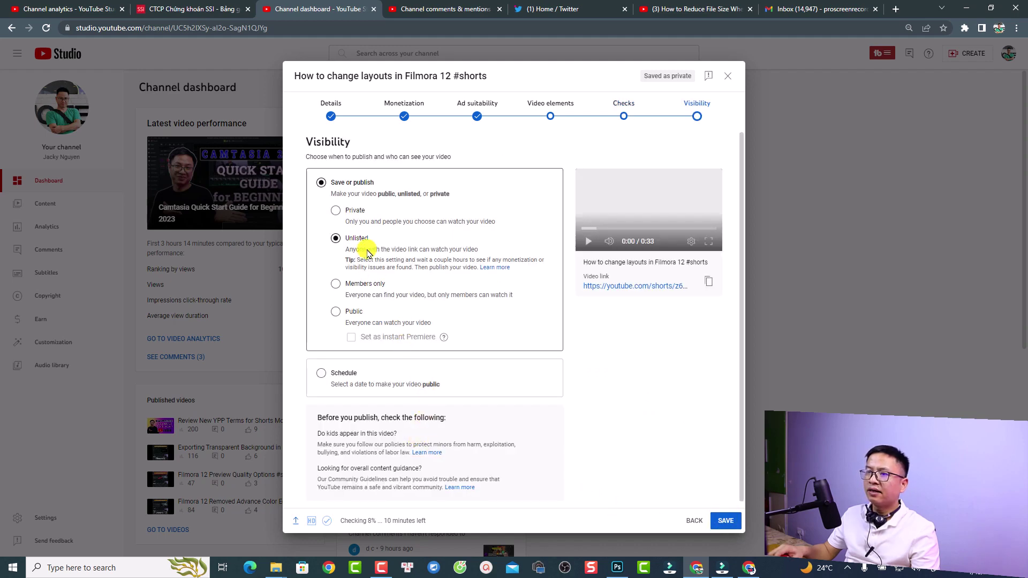
{"action": "left_click", "coordinate": [336, 313]}
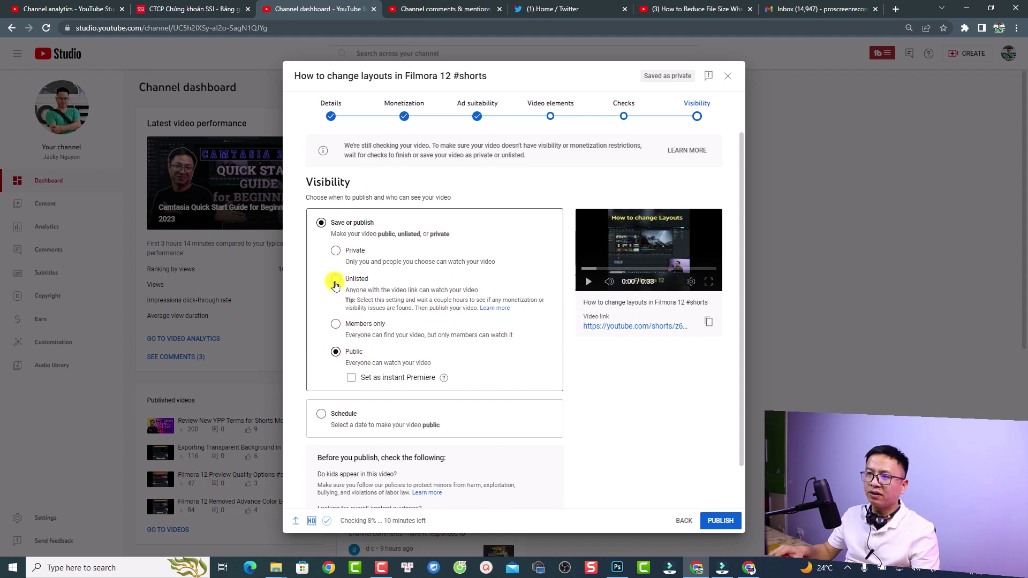
{"action": "left_click", "coordinate": [335, 282]}
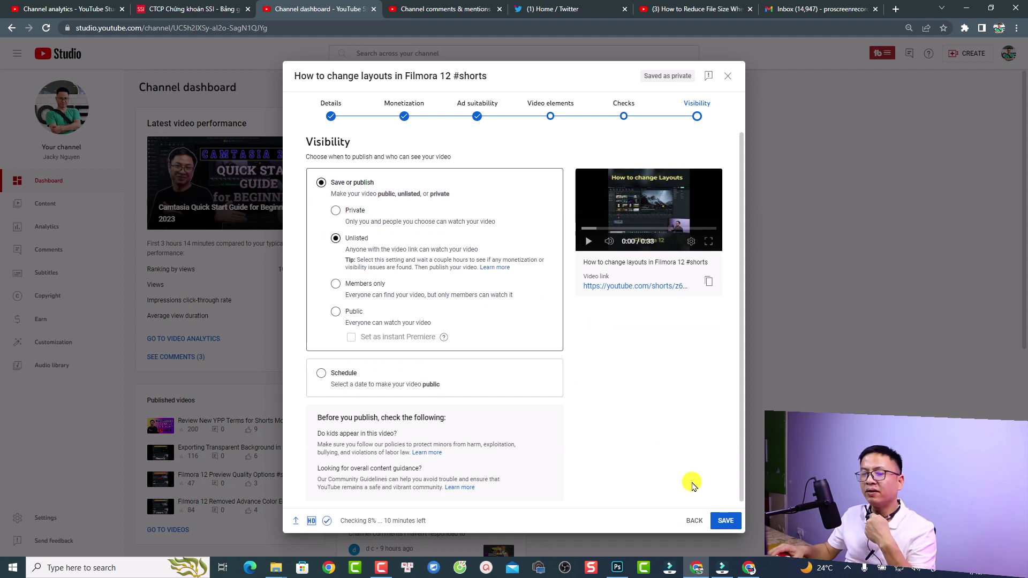
{"action": "left_click", "coordinate": [724, 522]}
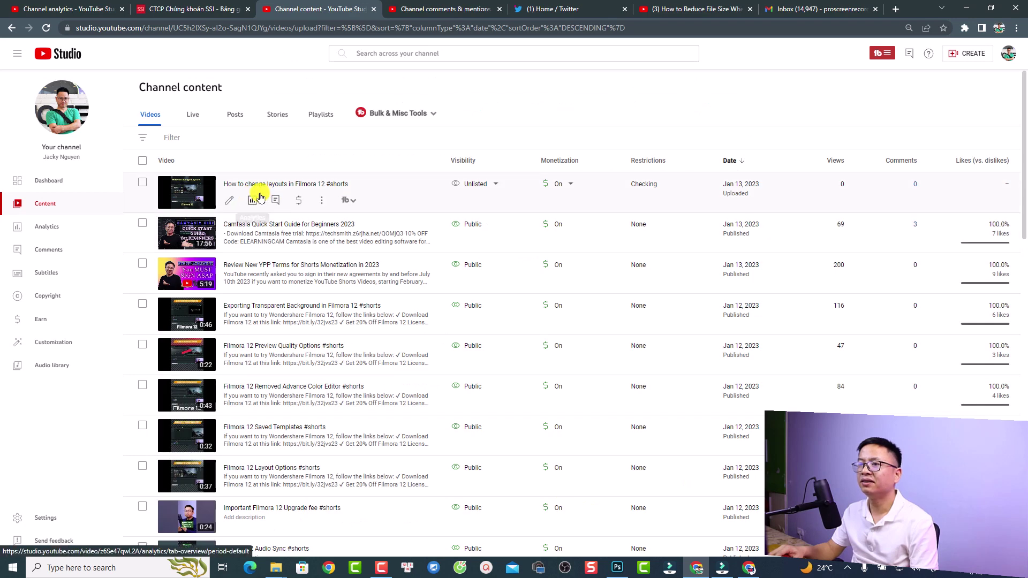